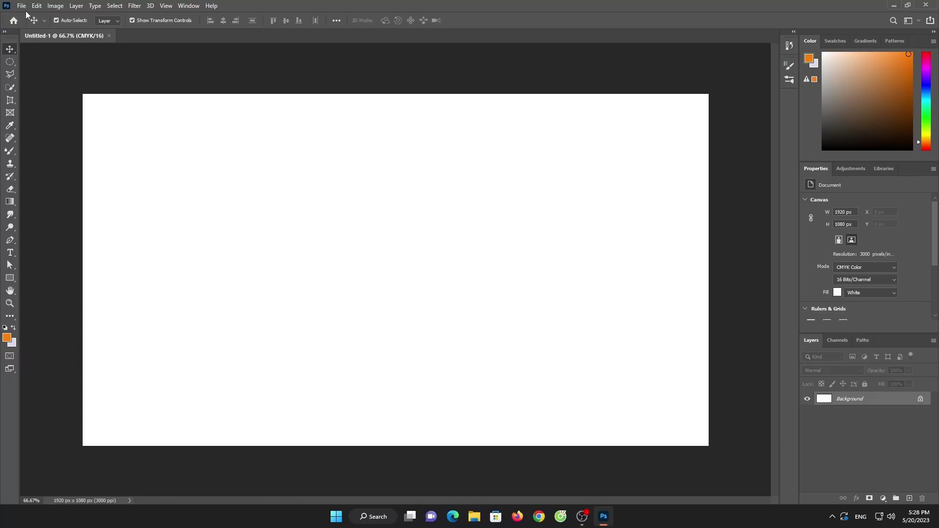
# - Open pexels-adam-krypel-6498990.jpg from Downloads as a new 5279 × 3528 px document
pyautogui.click(25, 11)
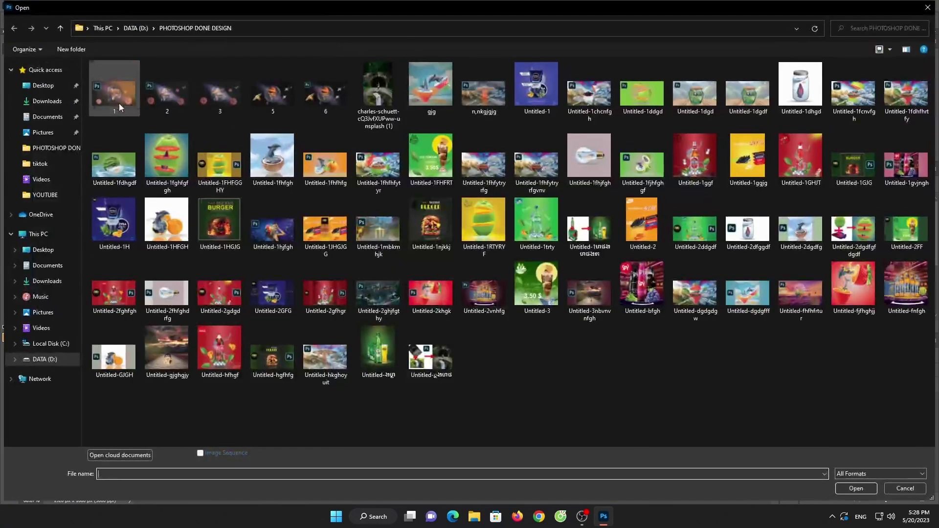
pyautogui.click(47, 101)
pyautogui.click(323, 105)
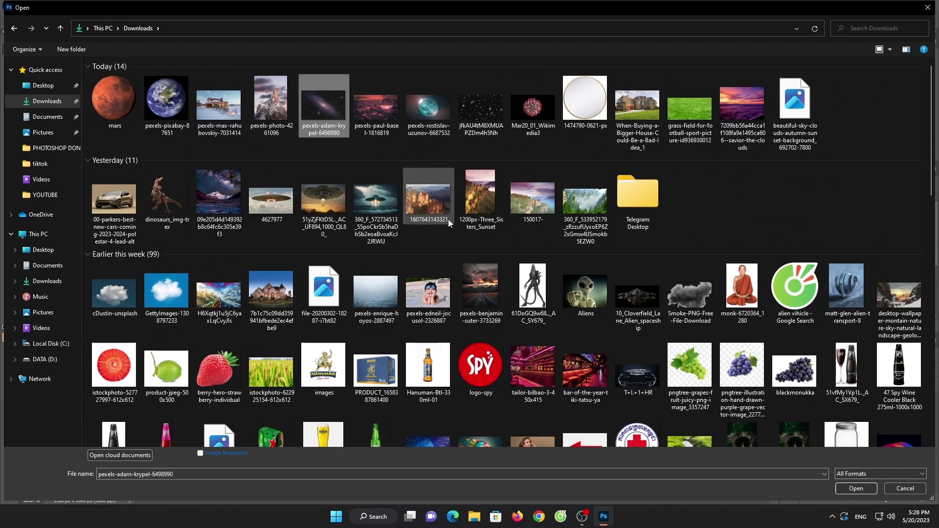
pyautogui.click(855, 488)
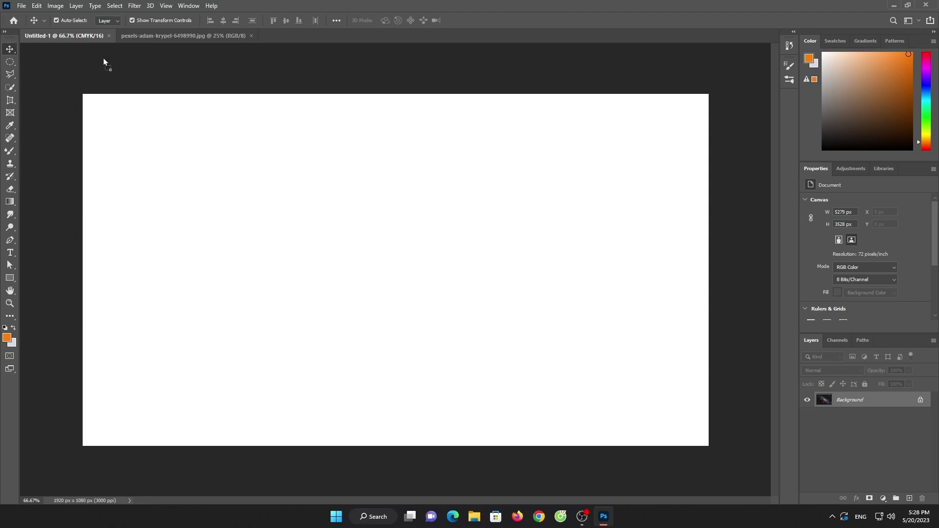
# - Drag the galaxy into Untitled-1 as Layer 1 and scale it down to about 31%
pyautogui.moveTo(78, 41); pyautogui.dragTo(104, 58)
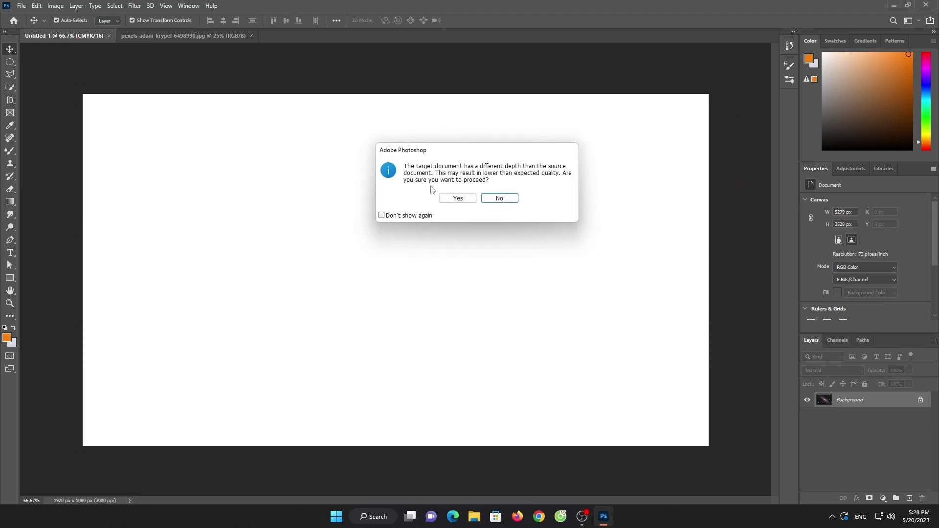
pyautogui.click(457, 198)
pyautogui.hotkey('ctrl', 't')
pyautogui.hotkey('ctrl', '0')
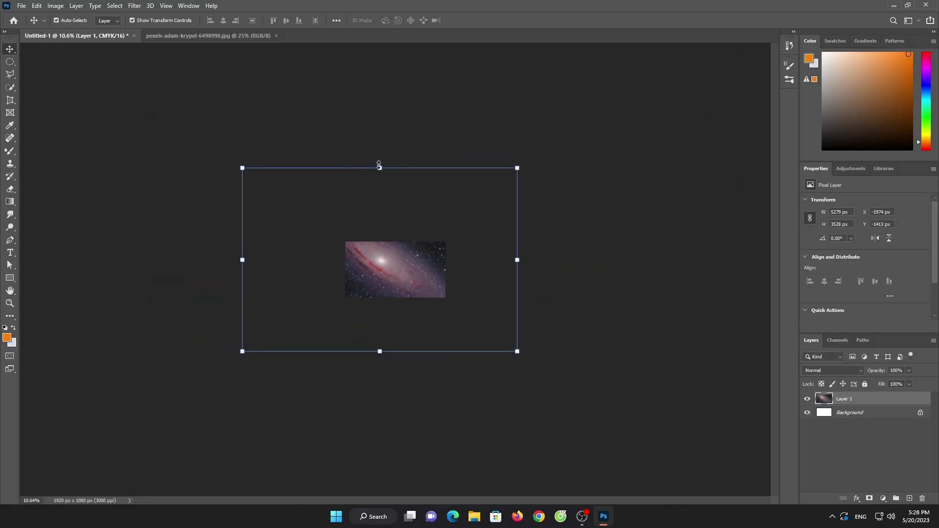
pyautogui.moveTo(377, 164); pyautogui.dragTo(380, 242)
pyautogui.moveTo(380, 351)
pyautogui.mouseDown()
pyautogui.moveTo(380, 297)
pyautogui.moveTo(420, 284)
pyautogui.mouseUp()
pyautogui.click(486, 20)
# - Stretch the galaxy layer to fill the full 1920 × 1080 canvas
pyautogui.scroll(2, 404, 294)
pyautogui.scroll(3, 401, 289)
pyautogui.moveTo(492, 270); pyautogui.dragTo(537, 270)
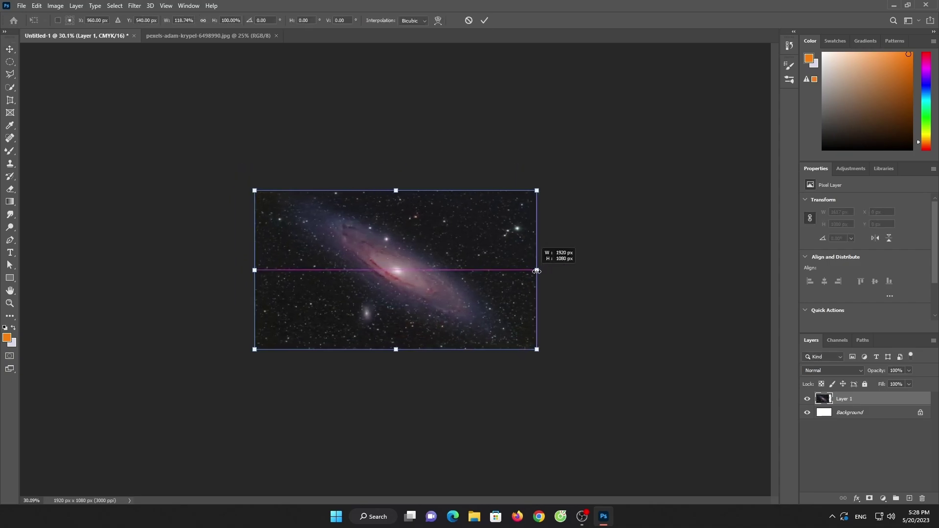
pyautogui.click(485, 20)
# - Add a Brightness/Contrast adjustment layer with brightness -74 and contrast -38
pyautogui.click(883, 498)
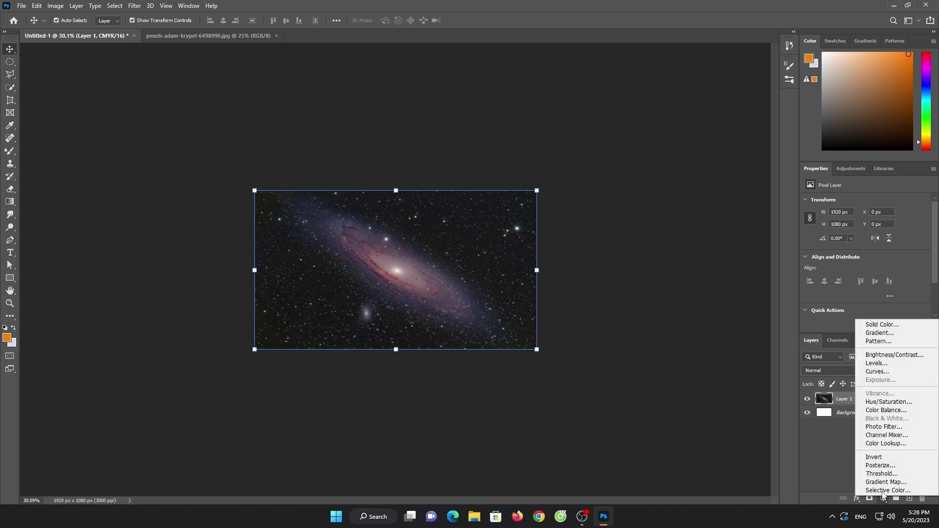
pyautogui.click(877, 365)
pyautogui.moveTo(865, 228)
pyautogui.mouseDown()
pyautogui.moveTo(833, 228)
pyautogui.moveTo(850, 247)
pyautogui.mouseUp()
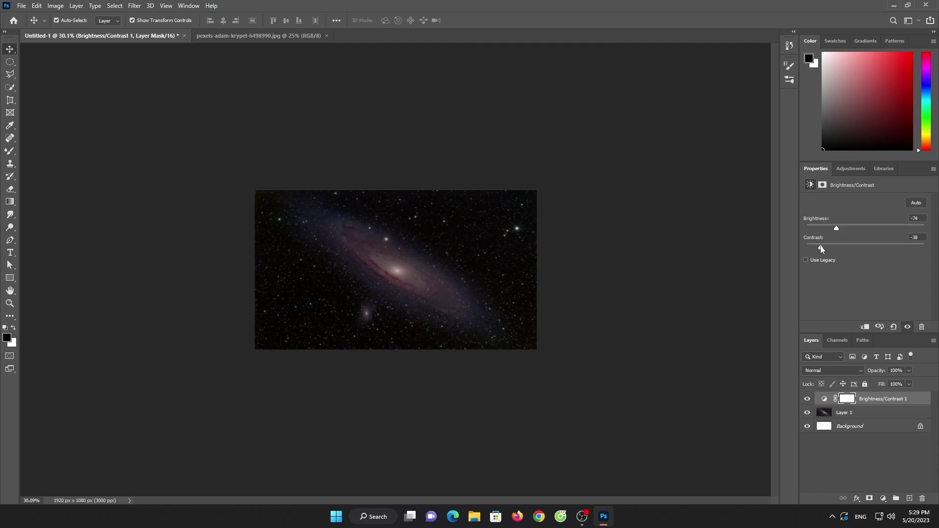
pyautogui.click(317, 36)
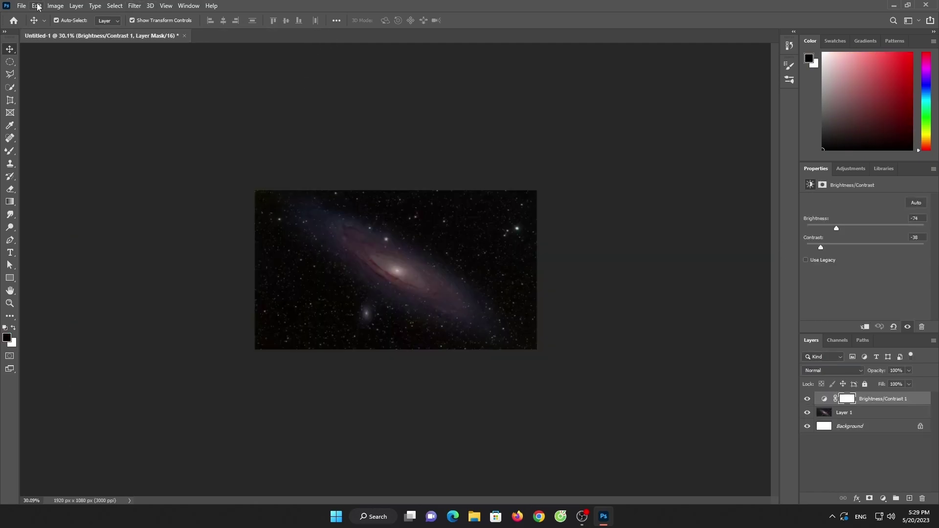
# - Close the galaxy document and open 4627977.jpg with Quick Selection ready for the UFO
pyautogui.click(21, 6)
pyautogui.click(40, 28)
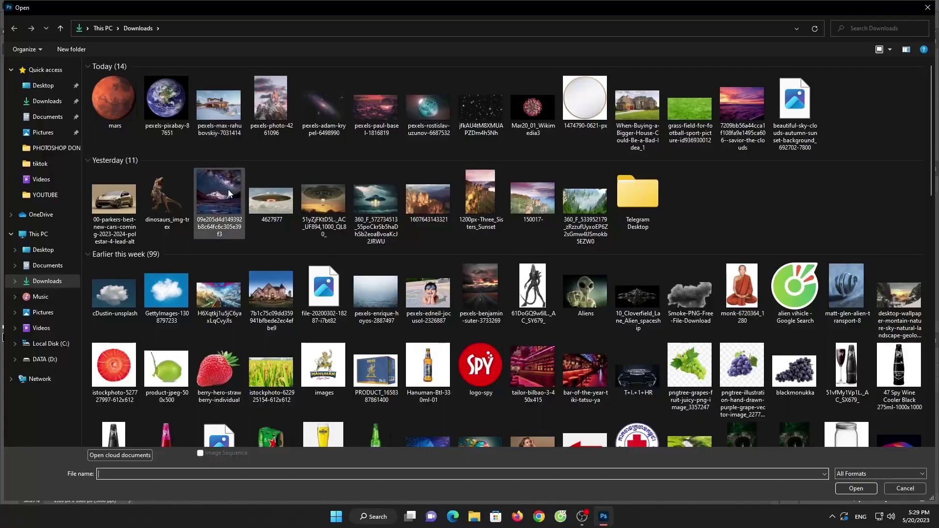
pyautogui.doubleClick(257, 203)
pyautogui.click(15, 88)
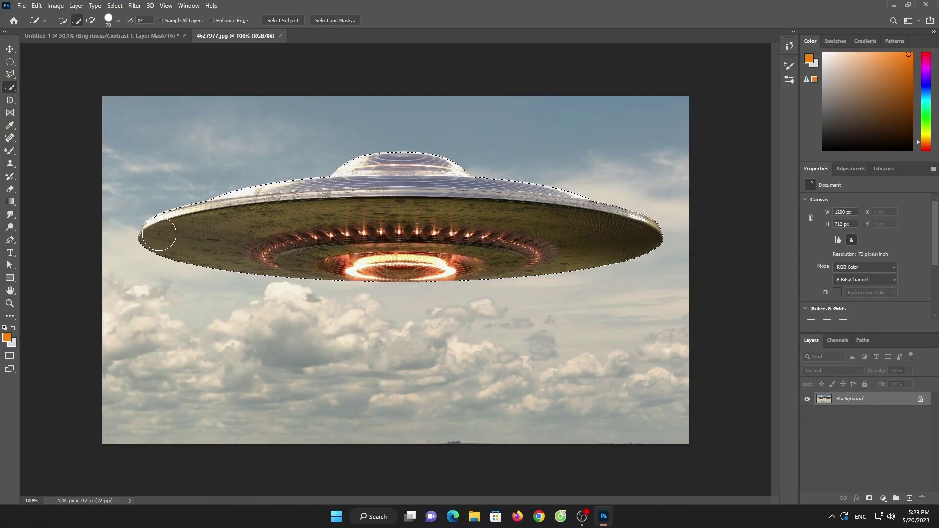
# - Move the selected UFO into Untitled-1 as Layer 2 and rotate it about 180°
pyautogui.click(9, 47)
pyautogui.moveTo(237, 266)
pyautogui.mouseDown()
pyautogui.moveTo(480, 281)
pyautogui.moveTo(308, 205)
pyautogui.mouseUp()
pyautogui.hotkey('ctrl', 't')
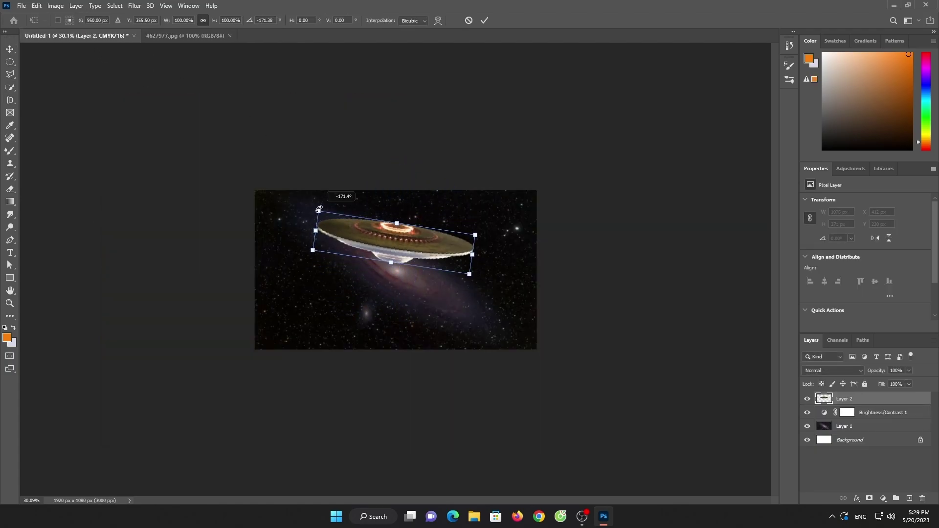
pyautogui.moveTo(381, 245); pyautogui.dragTo(402, 287)
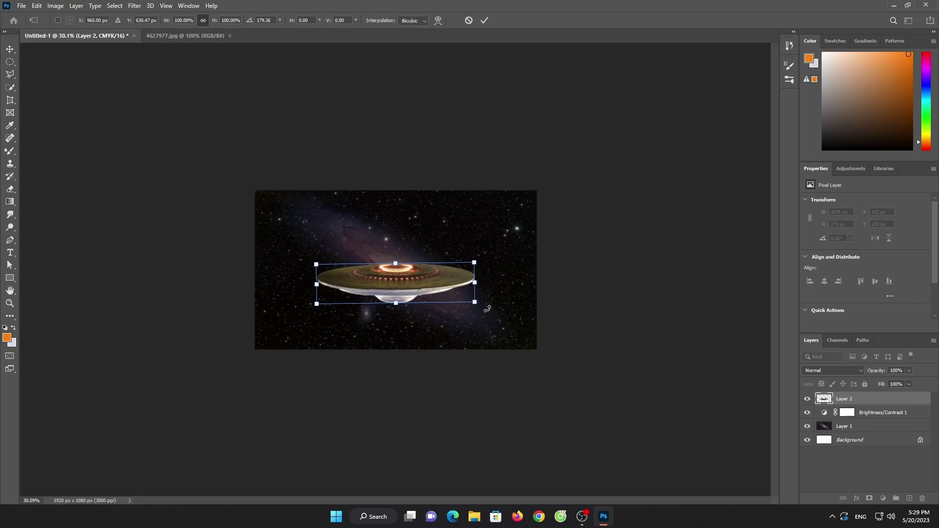
pyautogui.moveTo(488, 308); pyautogui.dragTo(485, 308)
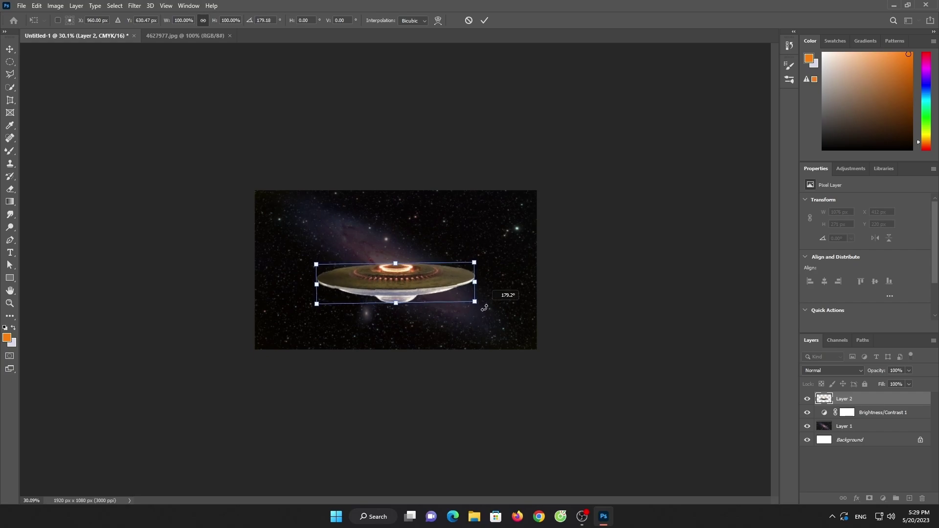
# - Commit the rotation, then shrink the UFO to about 63% and centre it on the canvas
pyautogui.click(484, 21)
pyautogui.scroll(5, 420, 259)
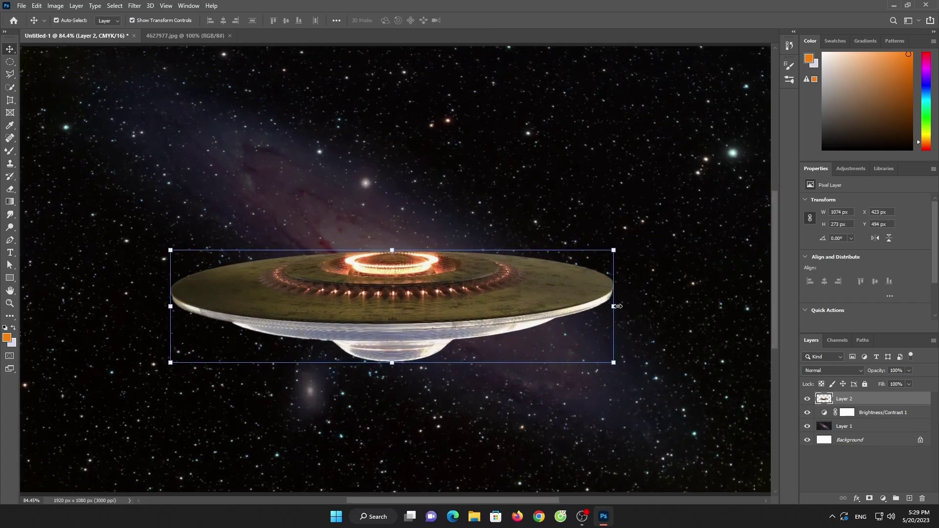
pyautogui.moveTo(617, 306); pyautogui.dragTo(491, 303)
pyautogui.scroll(-3, 397, 289)
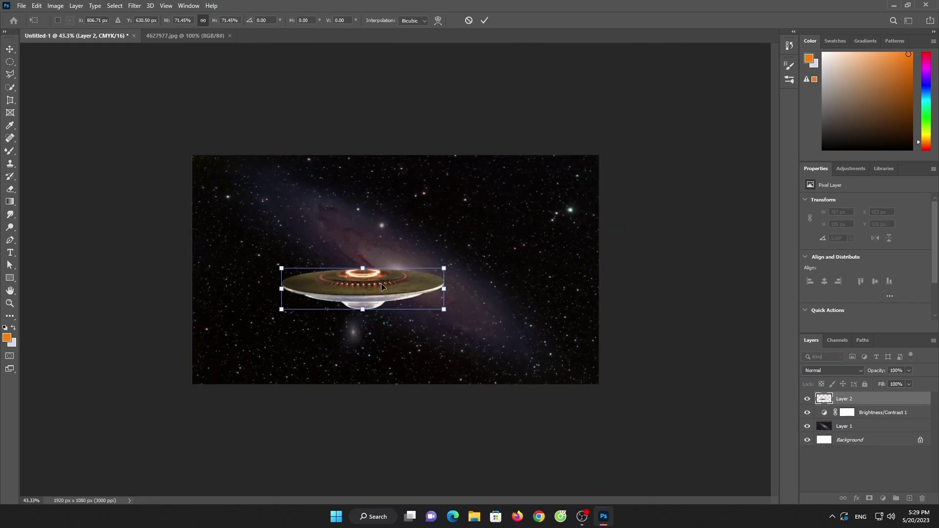
pyautogui.moveTo(381, 285); pyautogui.dragTo(401, 295)
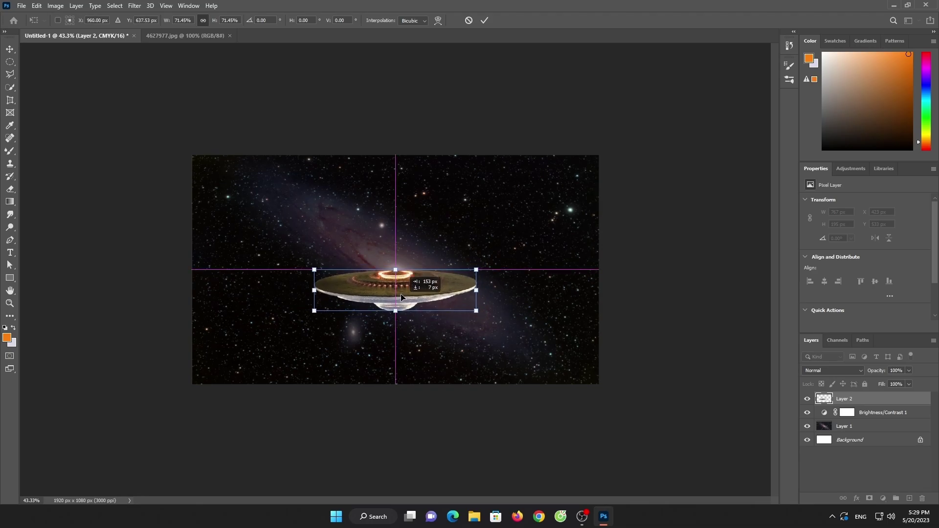
pyautogui.moveTo(314, 289); pyautogui.dragTo(328, 290)
pyautogui.moveTo(391, 288); pyautogui.dragTo(374, 268)
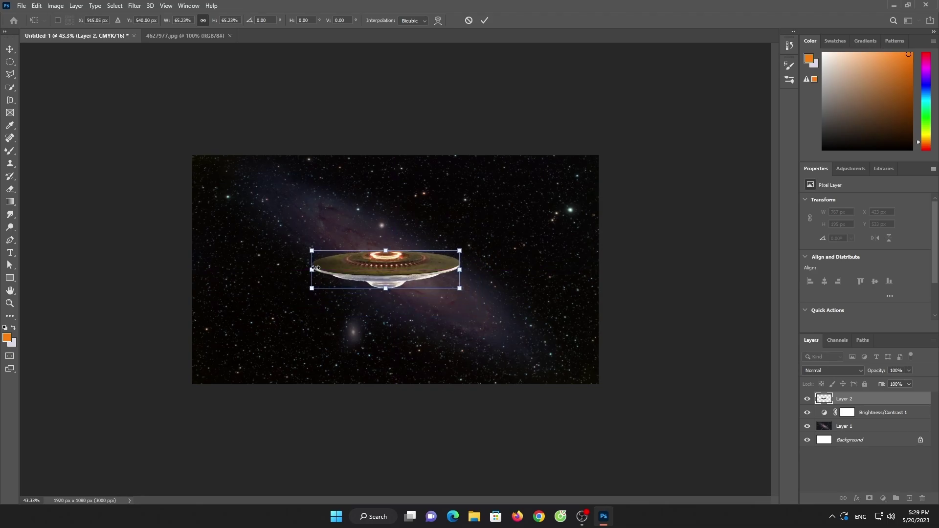
pyautogui.moveTo(315, 268); pyautogui.dragTo(319, 268)
pyautogui.moveTo(400, 276); pyautogui.dragTo(407, 285)
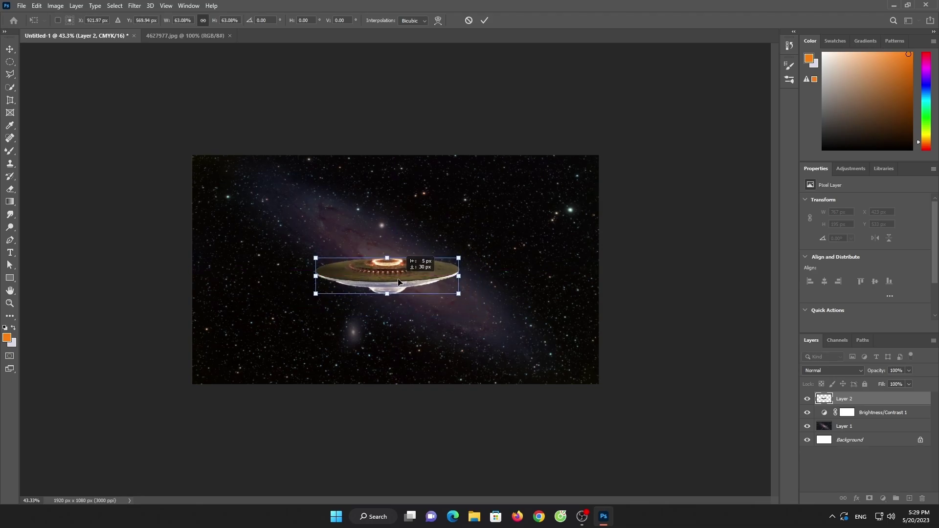
pyautogui.click(484, 21)
# - Recheck the UFO transform, deselect the layer, and launch Google Chrome
pyautogui.hotkey('ctrl', 't')
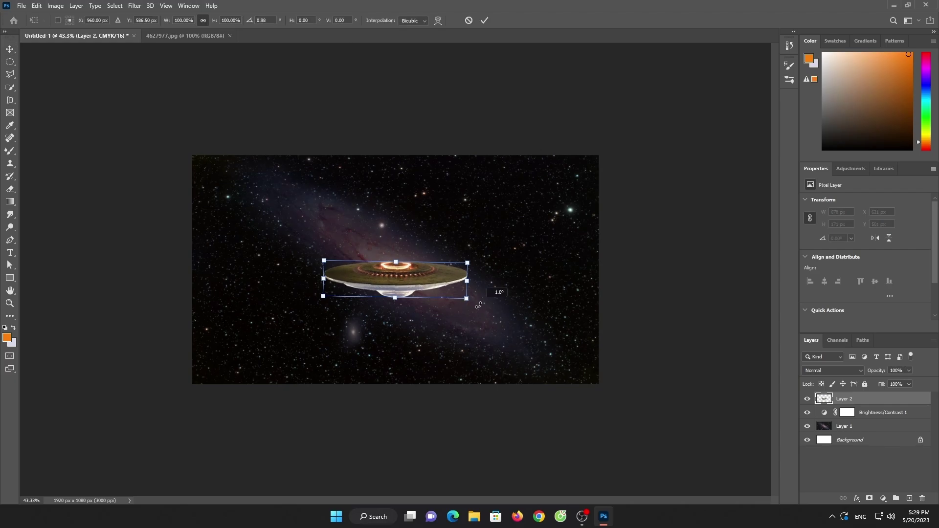
pyautogui.click(484, 20)
pyautogui.click(553, 413)
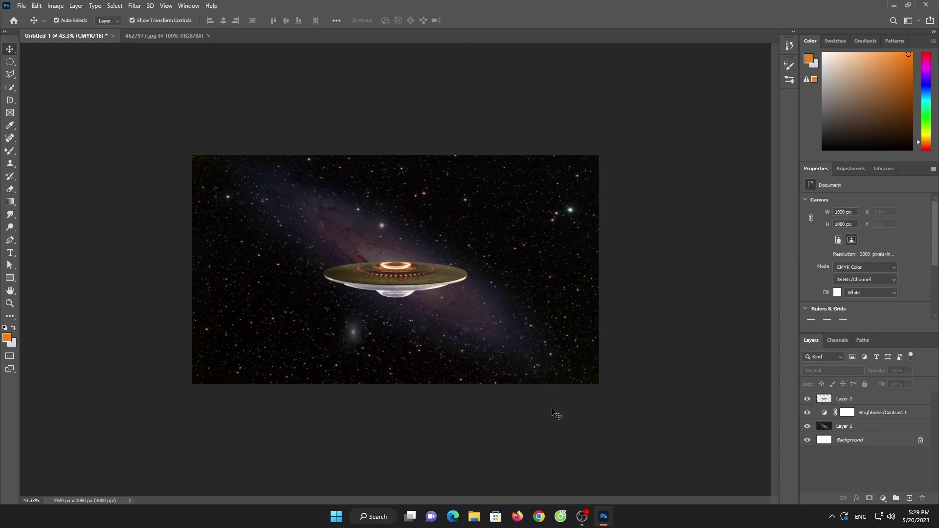
pyautogui.click(542, 516)
# - Open Chrome with a profile and search Google for 'machine alien'
pyautogui.click(686, 65)
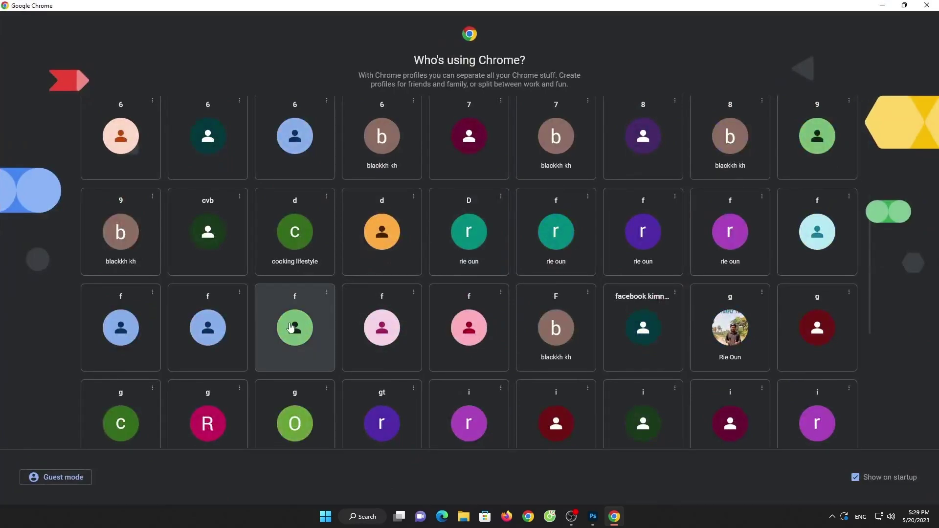
pyautogui.scroll(-5, 362, 294)
pyautogui.click(382, 285)
pyautogui.click(195, 29)
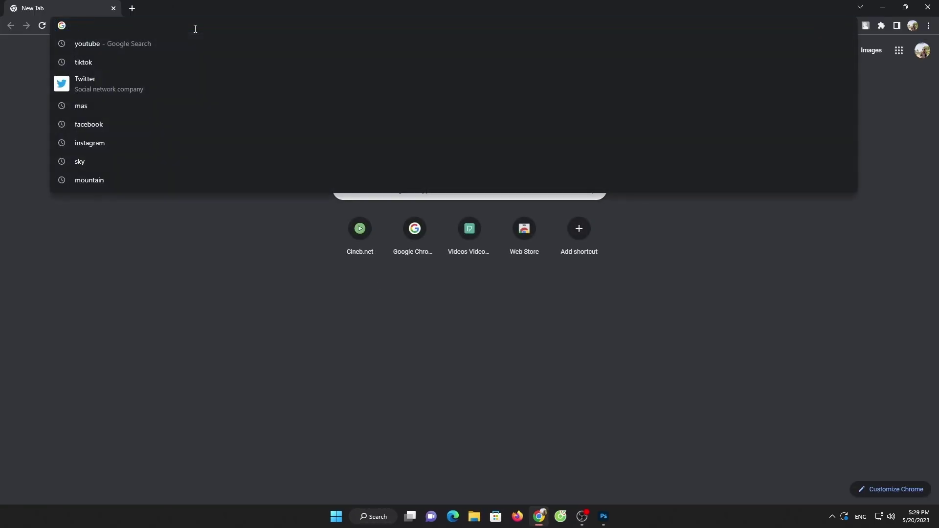
pyautogui.write('m')
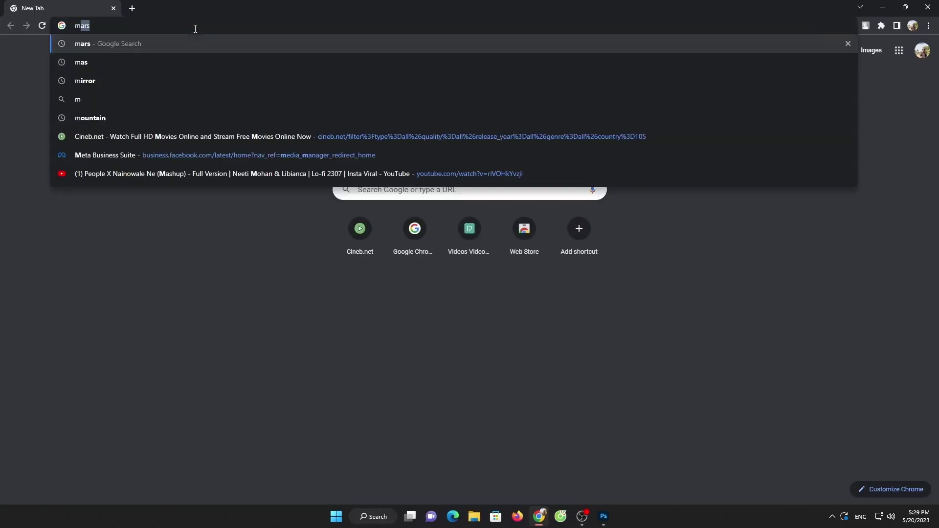
pyautogui.write('a')
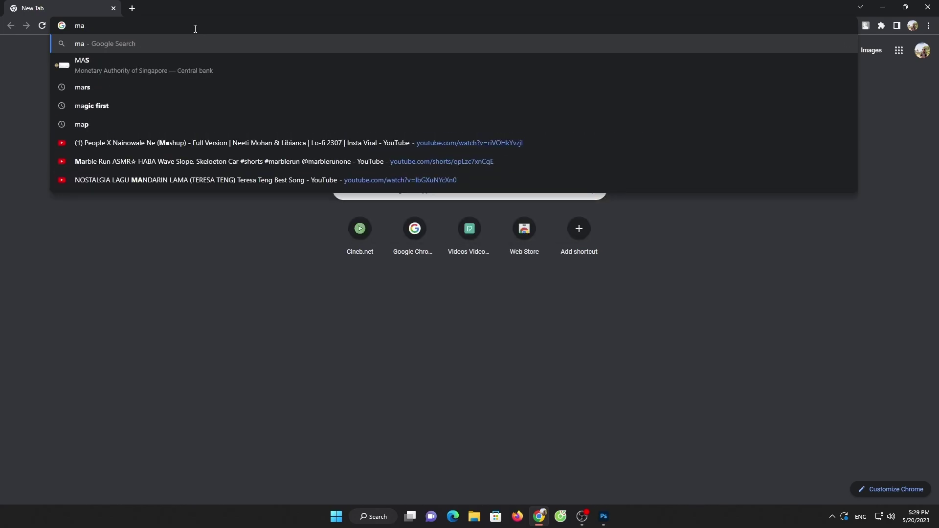
pyautogui.write('chine alio')
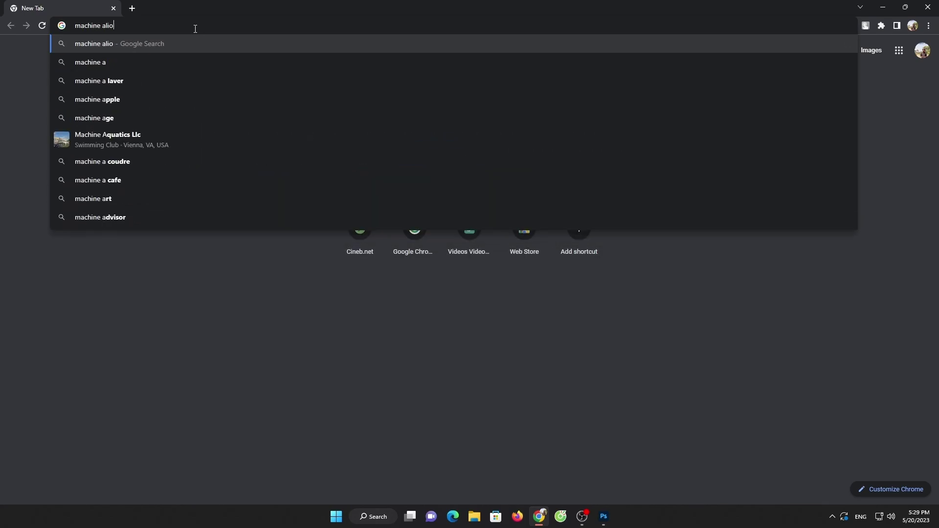
pyautogui.press('BackSpace')
pyautogui.write('enm')
pyautogui.press('Return')
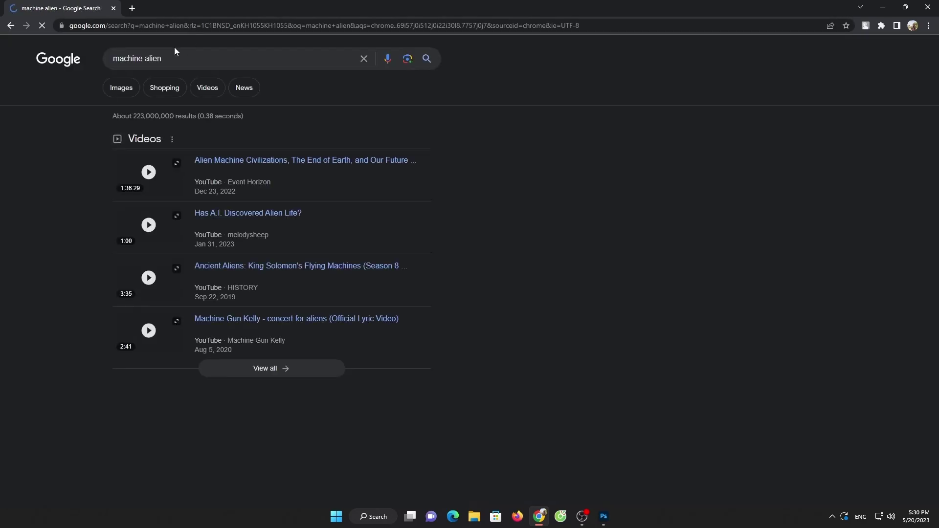
# - Browse image results for 'machine alien' and preview the MB&F watch image
pyautogui.click(117, 88)
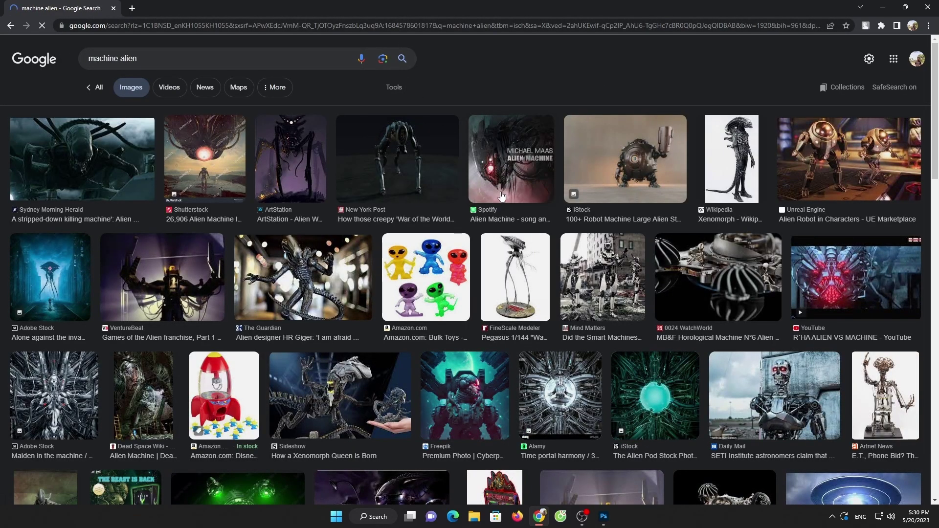
pyautogui.scroll(-5, 475, 196)
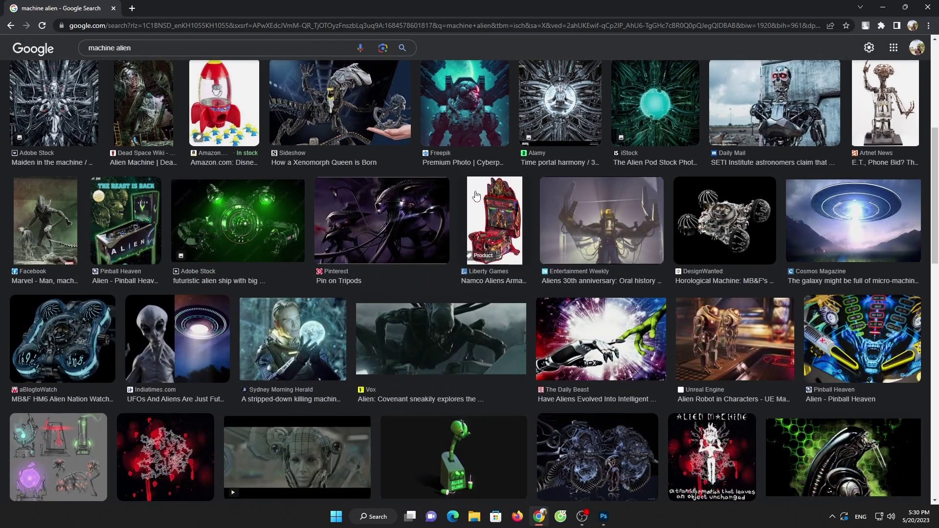
pyautogui.scroll(-5, 476, 195)
pyautogui.scroll(-3, 476, 196)
pyautogui.scroll(-3, 476, 196)
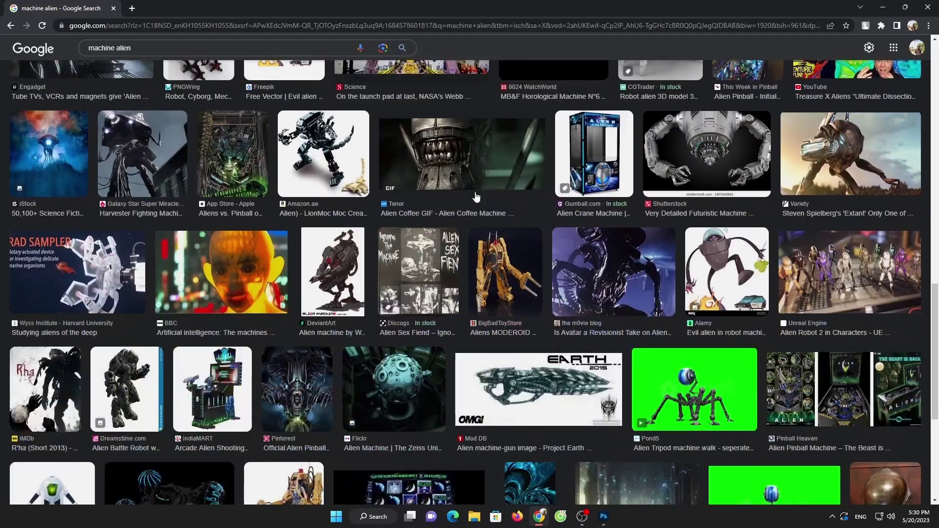
pyautogui.scroll(-5, 476, 196)
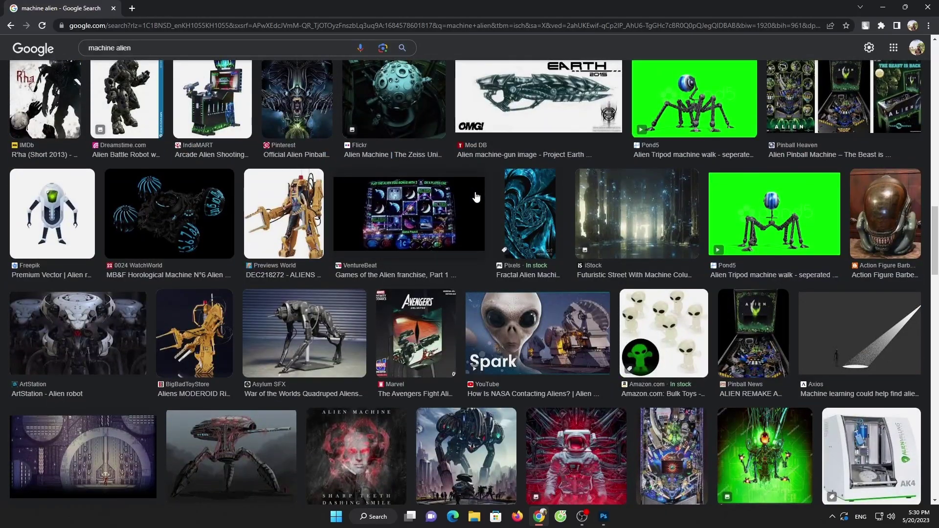
pyautogui.click(196, 202)
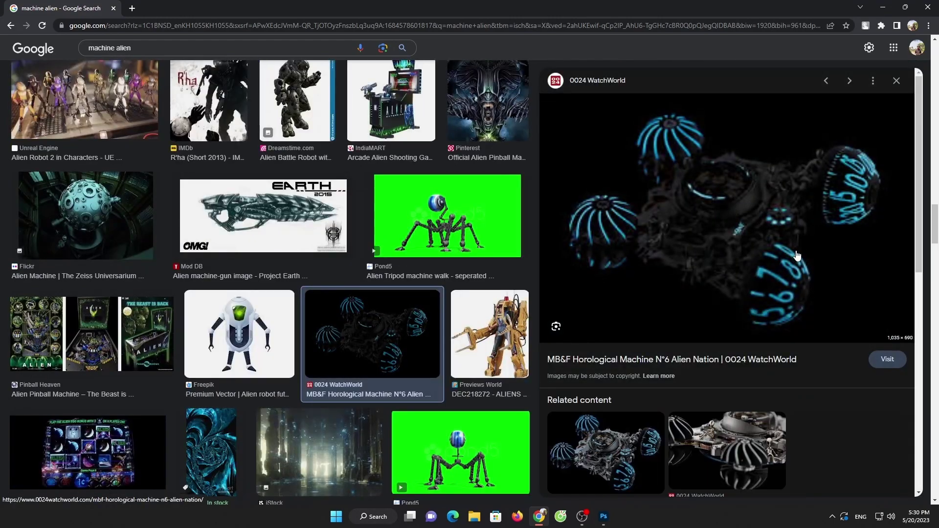
pyautogui.scroll(-2, 773, 242)
pyautogui.scroll(-2, 782, 244)
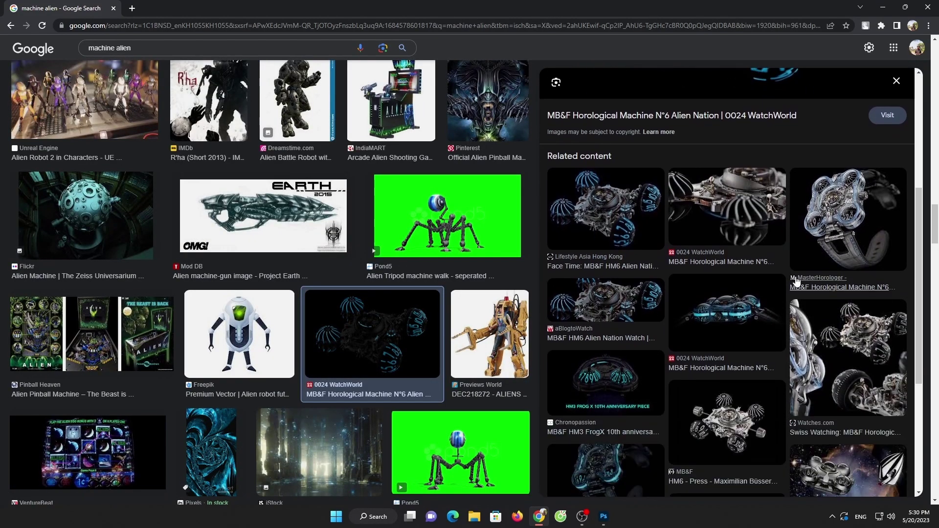
pyautogui.scroll(-1, 782, 247)
pyautogui.scroll(-2, 789, 264)
pyautogui.scroll(1, 796, 280)
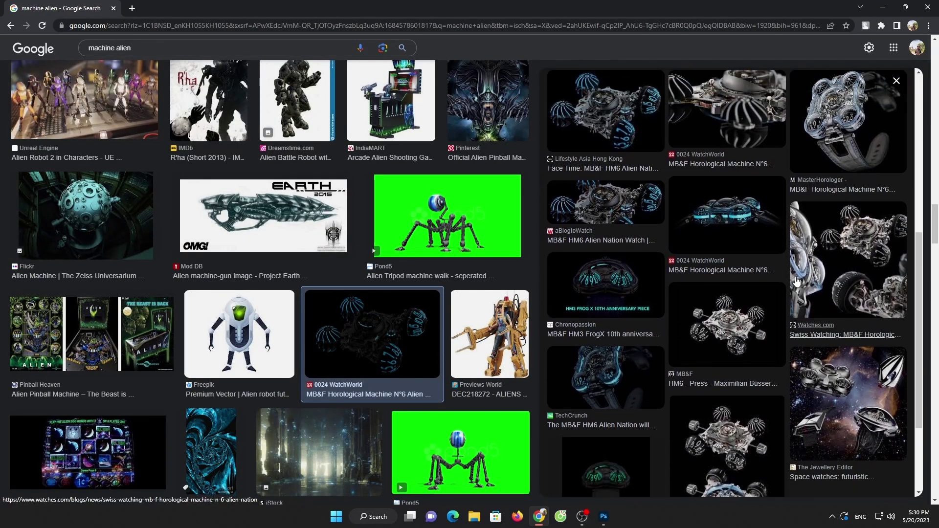
# - Save the related blue-lit MB&F HM6 watch image to disk as a JPG
pyautogui.click(724, 232)
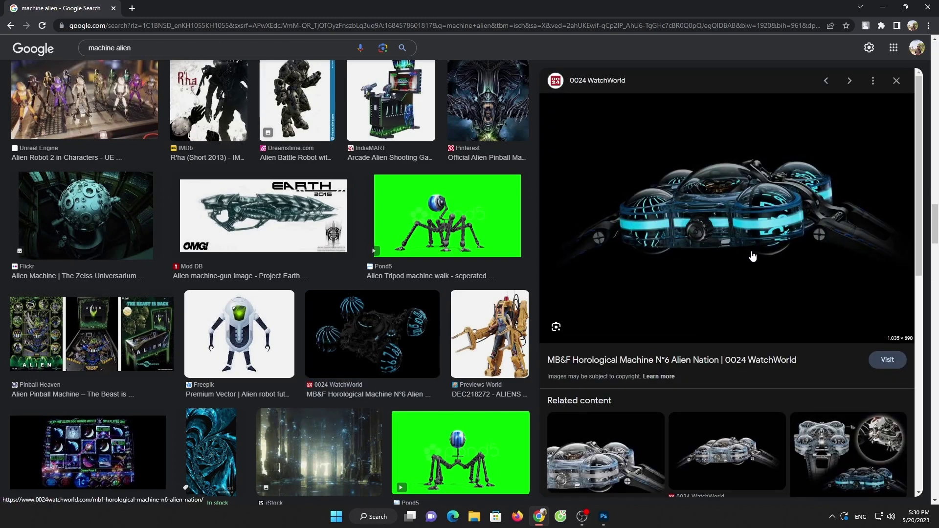
pyautogui.scroll(-1, 748, 247)
pyautogui.scroll(-2, 751, 251)
pyautogui.scroll(-2, 751, 251)
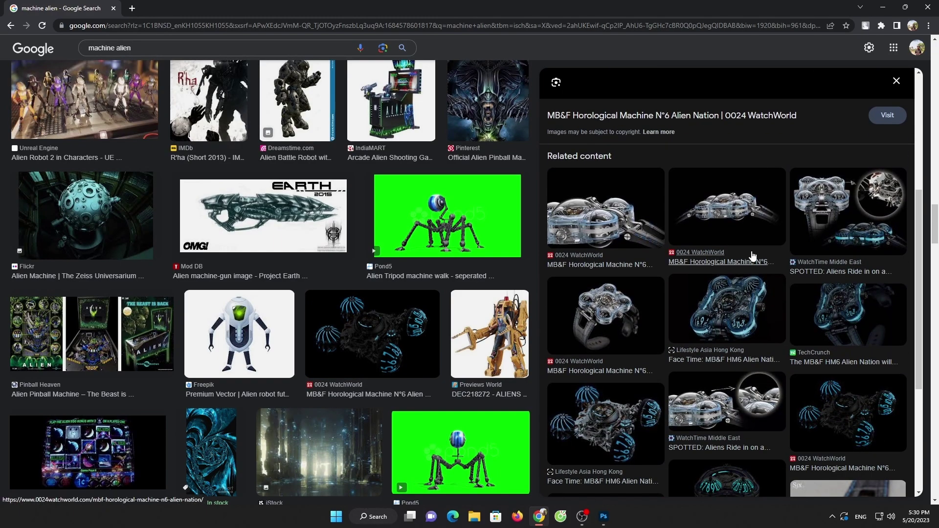
pyautogui.scroll(-2, 751, 251)
pyautogui.scroll(4, 752, 256)
pyautogui.scroll(3, 739, 296)
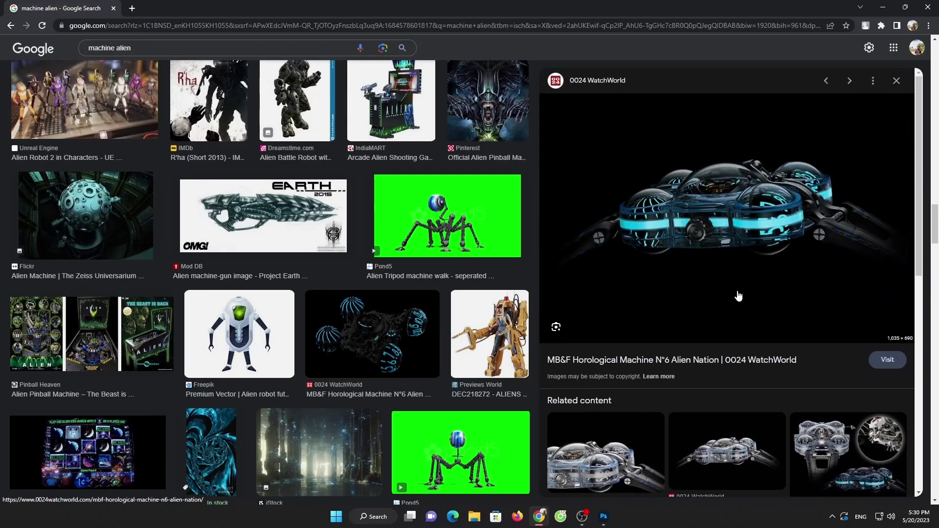
pyautogui.rightClick(717, 215)
pyautogui.click(775, 313)
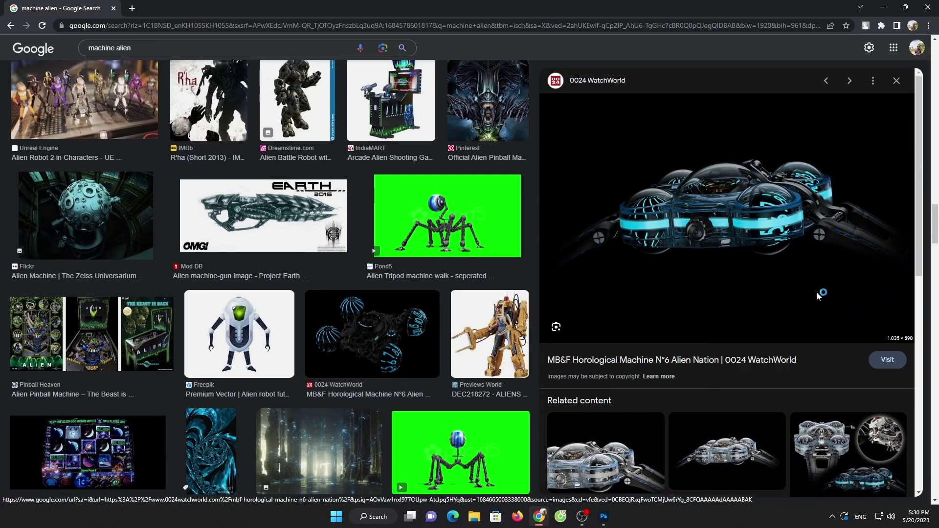
pyautogui.click(873, 487)
# - Close the preview, change the image search to 'machine', and browse the results
pyautogui.scroll(-5, 829, 370)
pyautogui.scroll(-4, 830, 374)
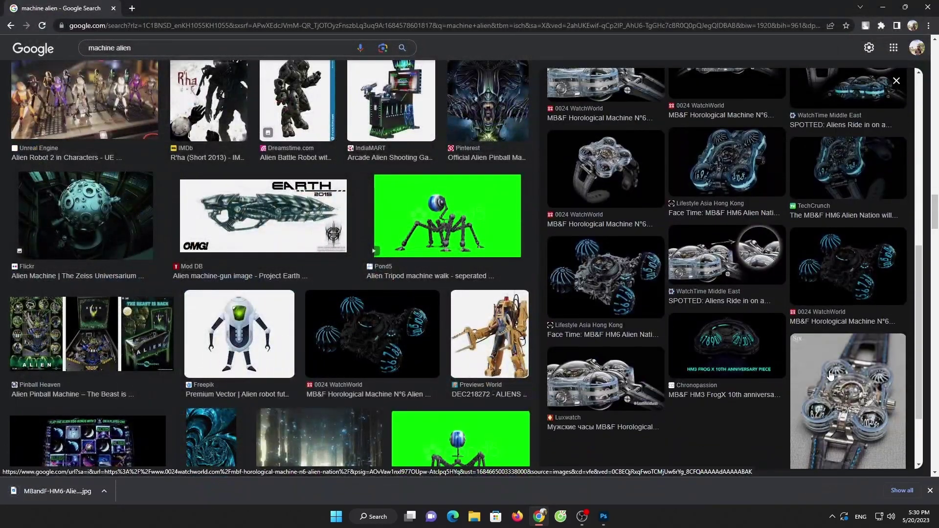
pyautogui.scroll(-3, 445, 362)
pyautogui.scroll(-3, 445, 364)
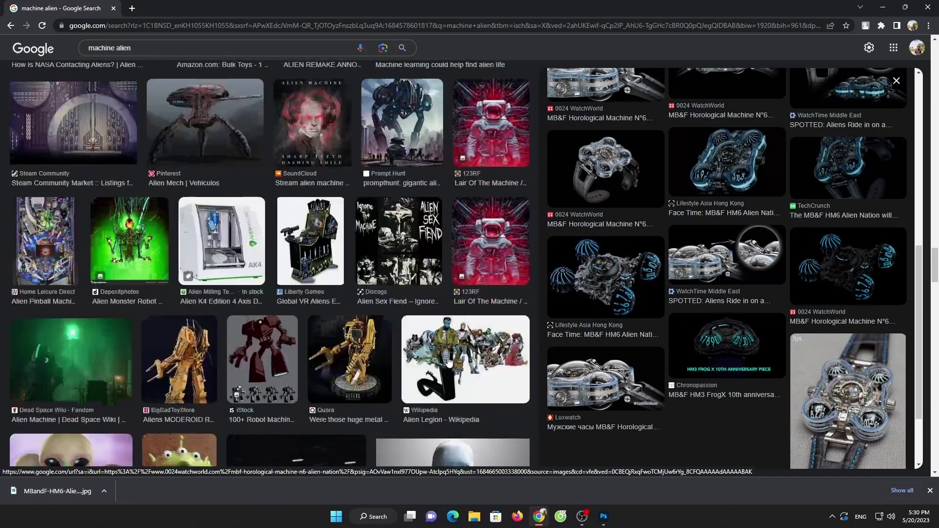
pyautogui.scroll(-2, 445, 372)
pyautogui.scroll(-3, 446, 385)
pyautogui.scroll(-3, 446, 385)
pyautogui.click(896, 81)
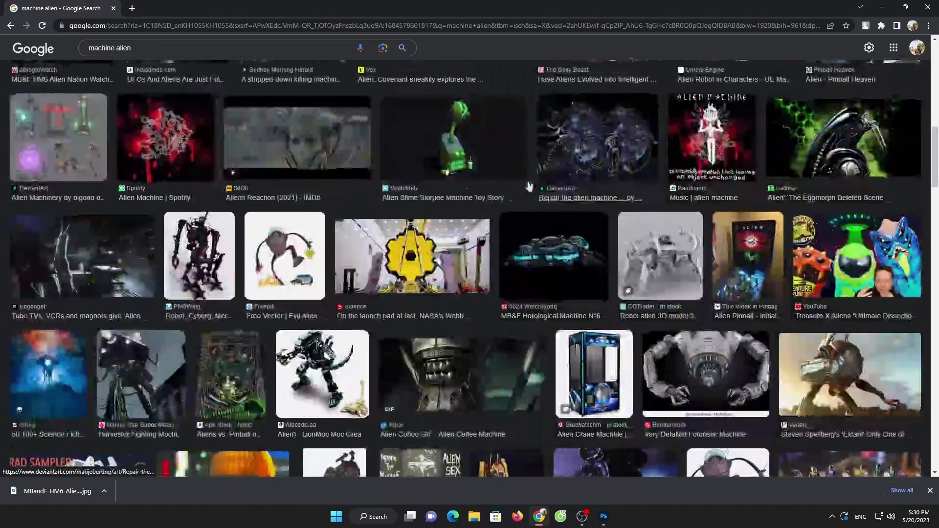
pyautogui.click(124, 48)
pyautogui.press('BackSpace')
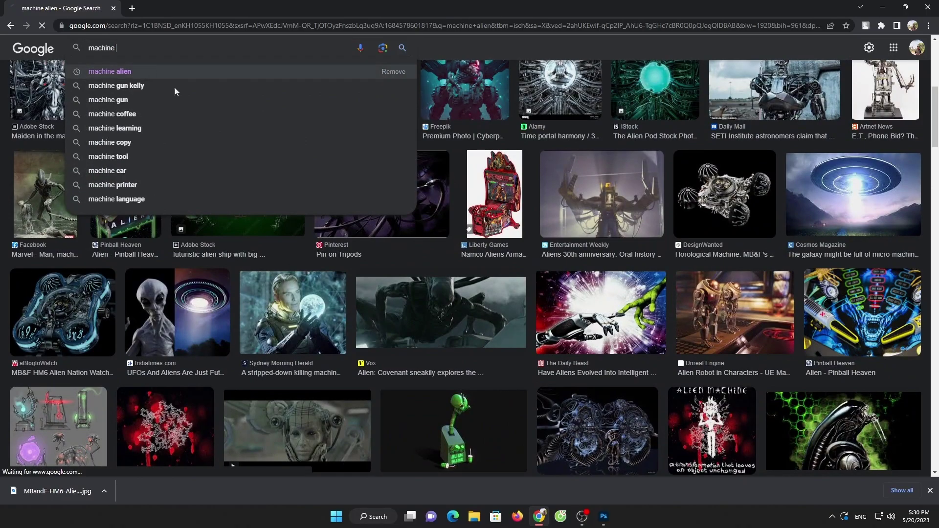
pyautogui.press('Return')
pyautogui.scroll(-5, 483, 172)
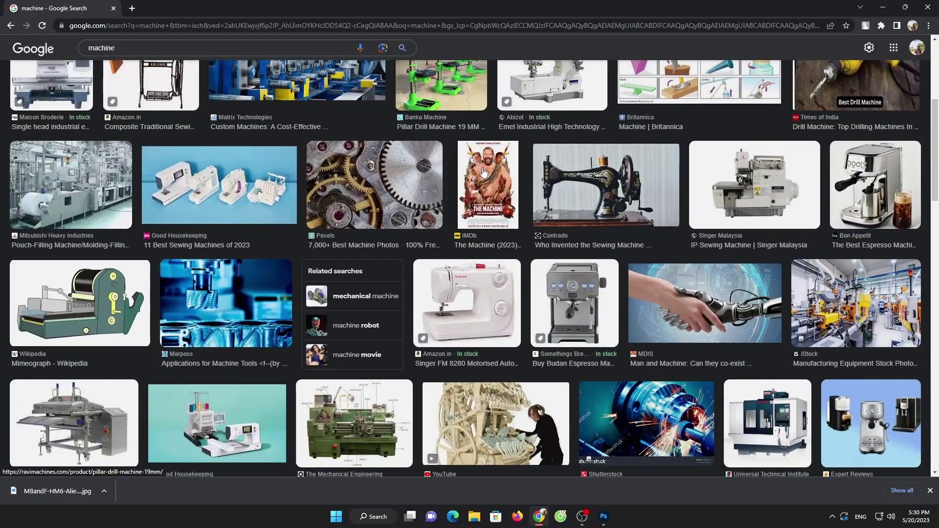
pyautogui.scroll(-5, 483, 172)
pyautogui.scroll(-5, 483, 172)
pyautogui.scroll(-5, 483, 172)
pyautogui.scroll(-5, 483, 172)
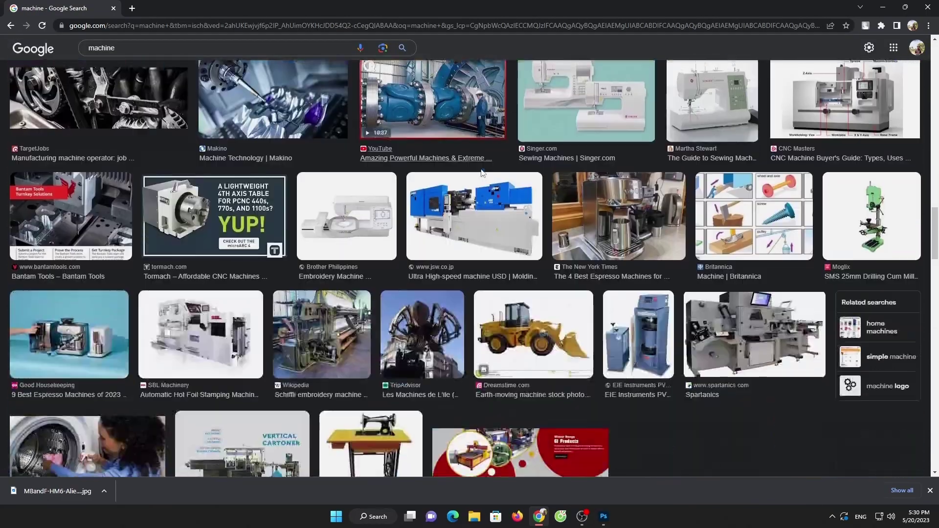
pyautogui.scroll(-5, 483, 172)
pyautogui.scroll(-5, 483, 172)
pyautogui.scroll(-5, 482, 173)
pyautogui.scroll(-5, 482, 175)
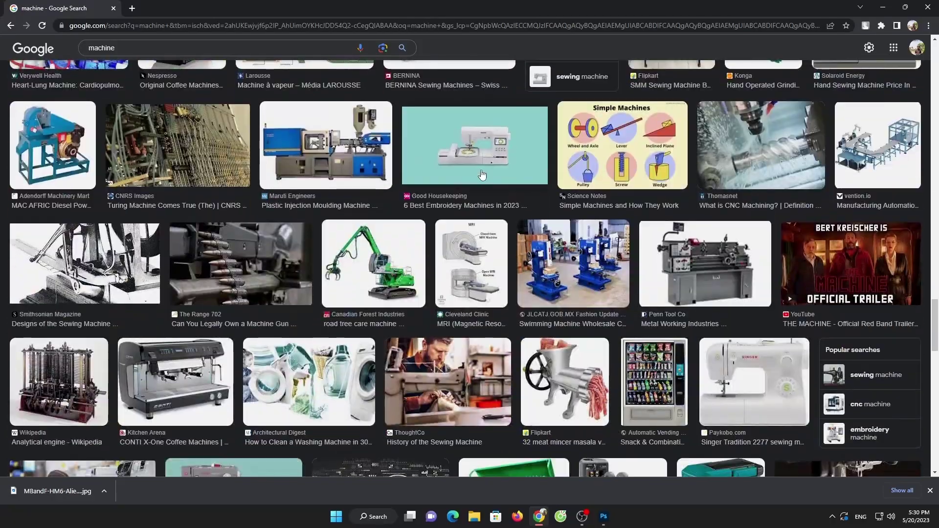
pyautogui.scroll(-5, 482, 174)
pyautogui.press('Home')
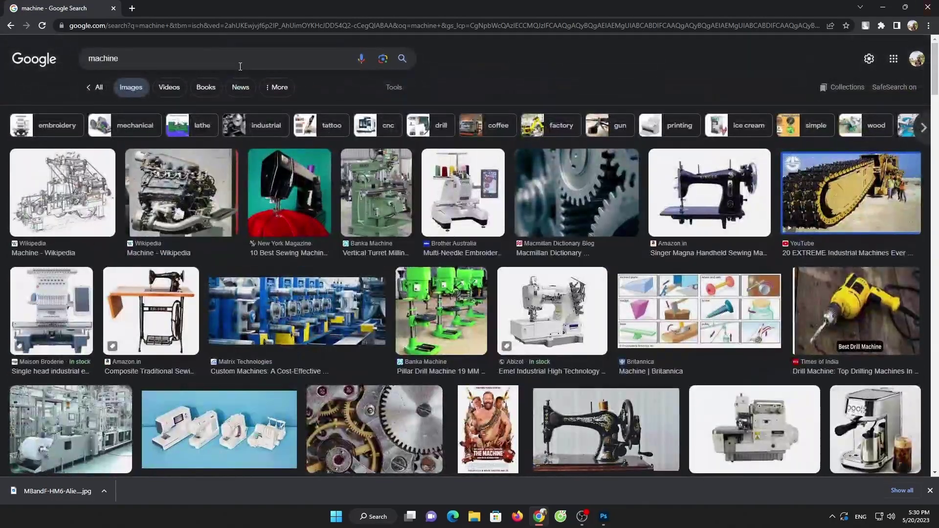
# - Search images for 'machine jet' and scroll through the results
pyautogui.click(240, 66)
pyautogui.write('jet')
pyautogui.press('Return')
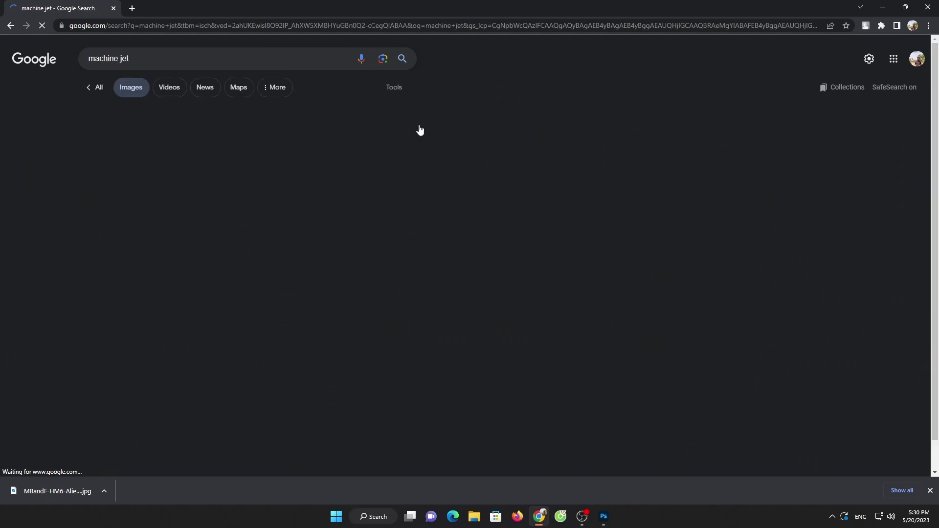
pyautogui.scroll(-1, 610, 179)
pyautogui.scroll(-4, 606, 182)
pyautogui.scroll(-7, 604, 183)
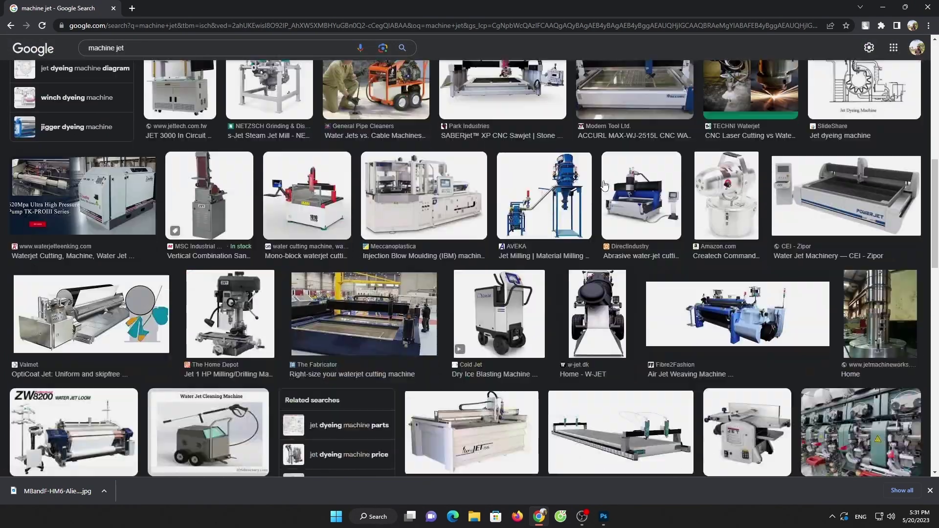
pyautogui.scroll(-5, 600, 187)
pyautogui.scroll(-5, 600, 187)
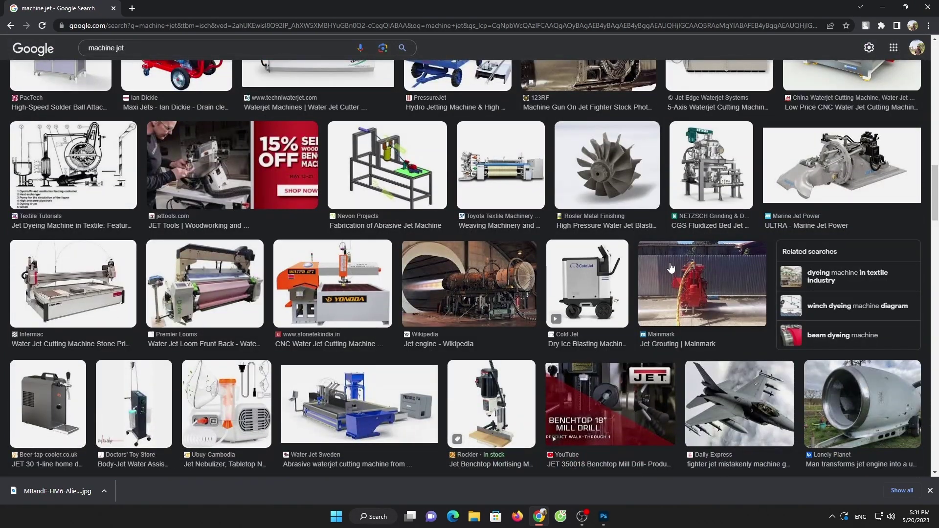
pyautogui.scroll(-5, 671, 268)
pyautogui.scroll(-5, 671, 269)
pyautogui.scroll(-4, 672, 270)
pyautogui.scroll(-4, 673, 271)
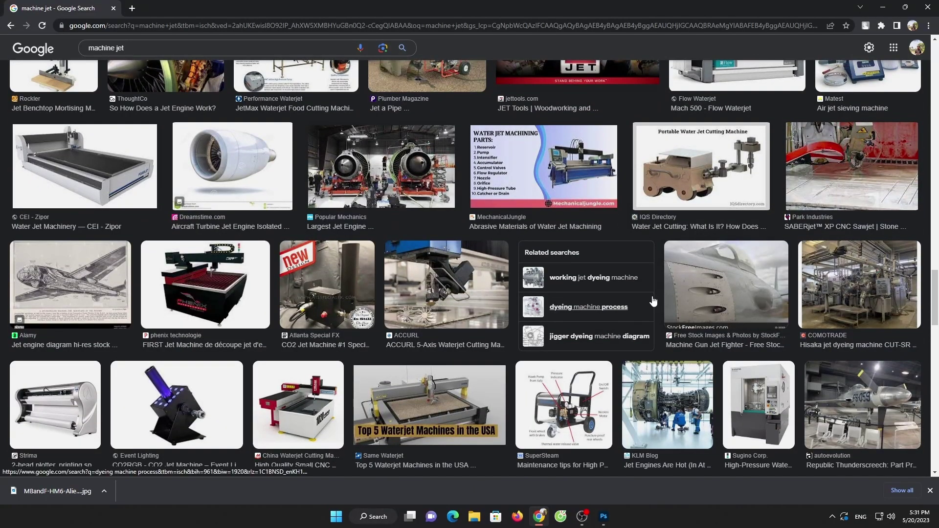
pyautogui.scroll(-6, 653, 301)
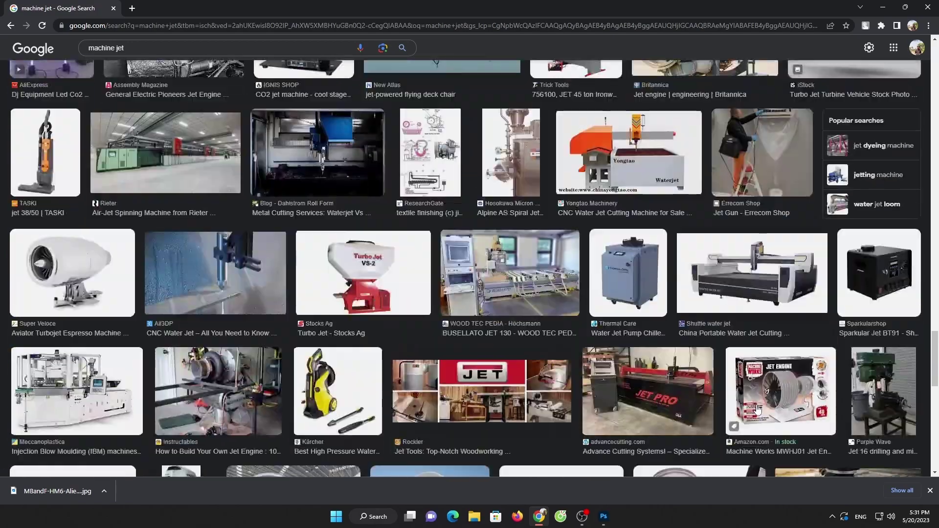
# - Preview the Britannica jet engine and jet-engine espresso machine images
pyautogui.click(704, 229)
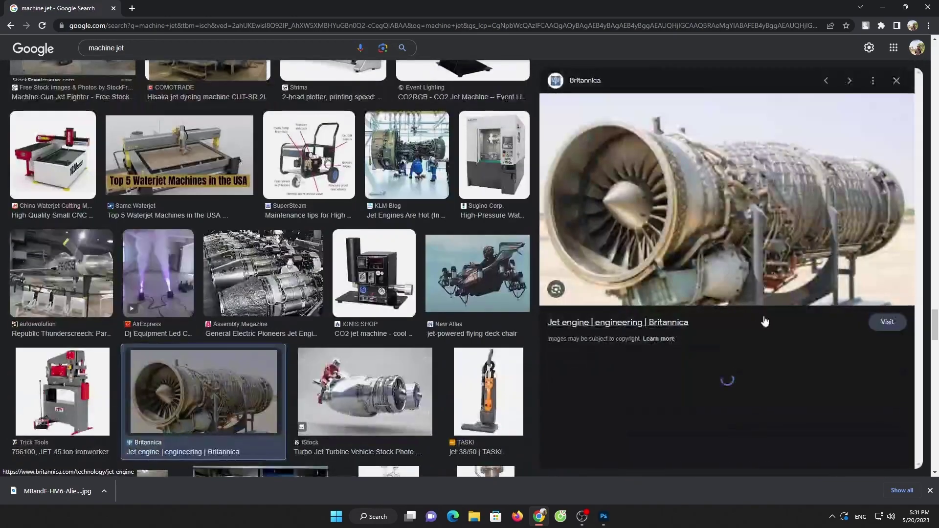
pyautogui.scroll(-5, 765, 324)
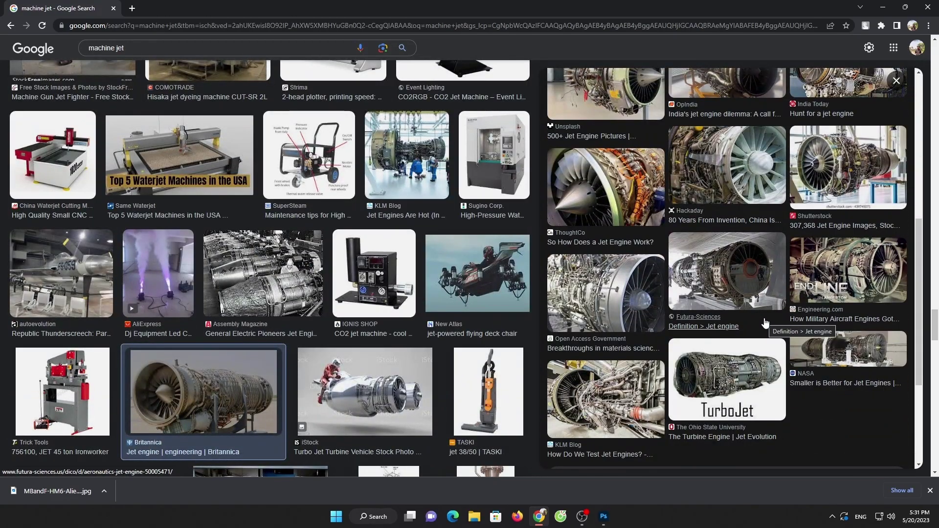
pyautogui.scroll(-4, 362, 401)
pyautogui.scroll(-4, 362, 411)
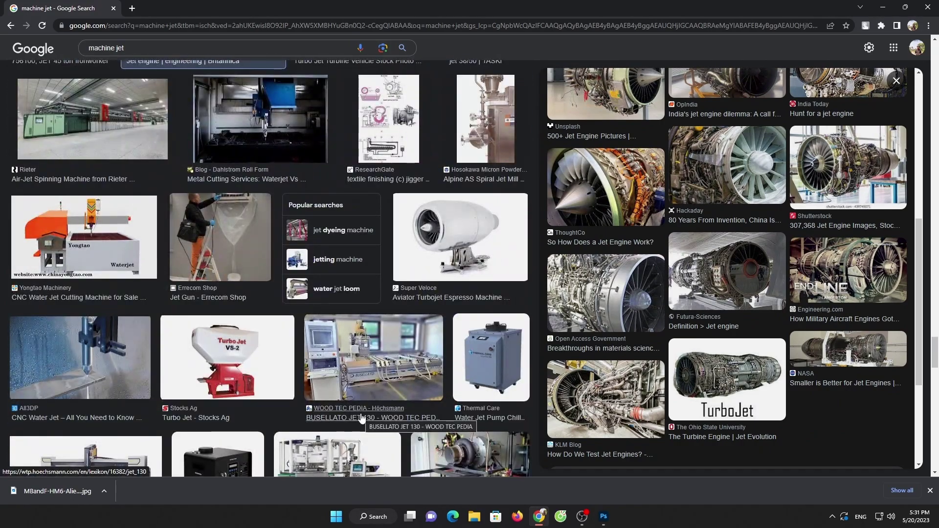
pyautogui.click(460, 237)
pyautogui.scroll(-3, 780, 264)
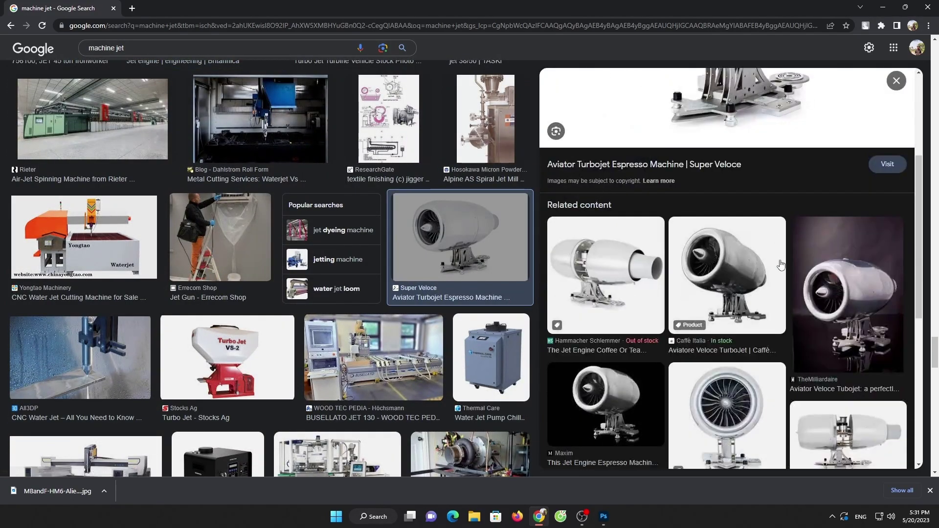
pyautogui.scroll(-2, 780, 264)
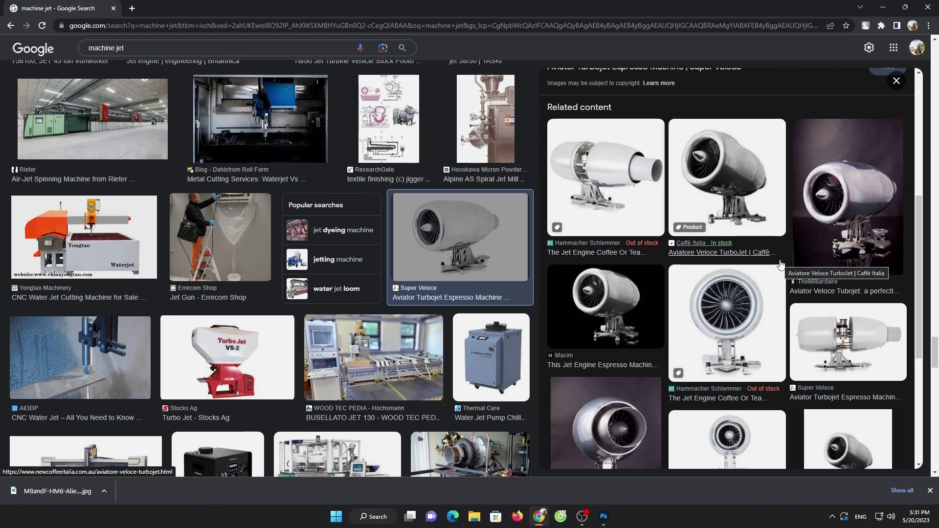
pyautogui.scroll(-1, 780, 264)
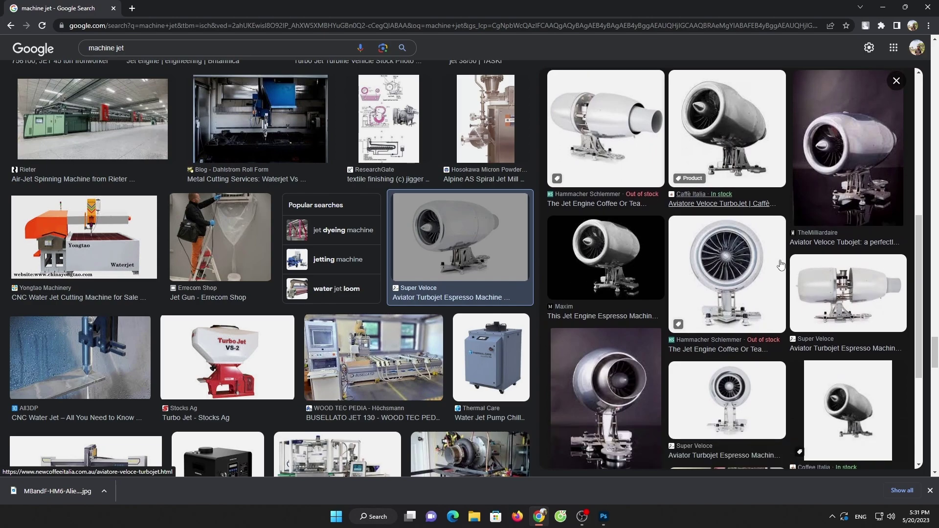
# - Preview The Jet Engine Coffee Or Tea Machine, close the preview, and return to Photoshop
pyautogui.click(755, 268)
pyautogui.scroll(-2, 755, 268)
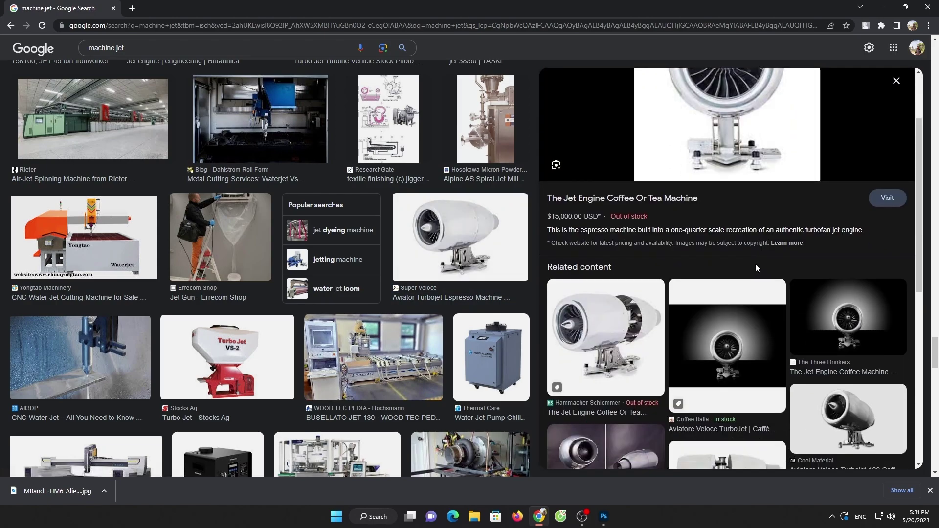
pyautogui.scroll(-2, 755, 268)
pyautogui.scroll(-3, 755, 268)
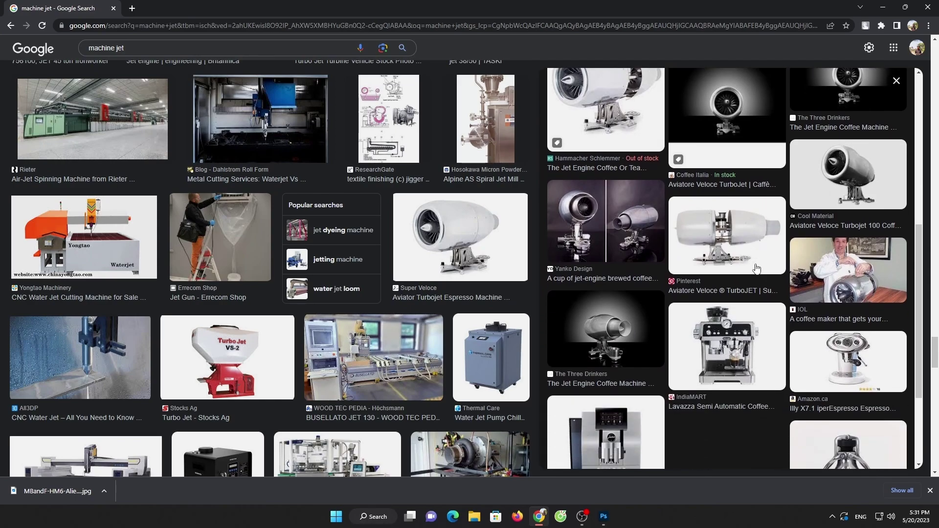
pyautogui.scroll(-2, 756, 268)
pyautogui.click(895, 81)
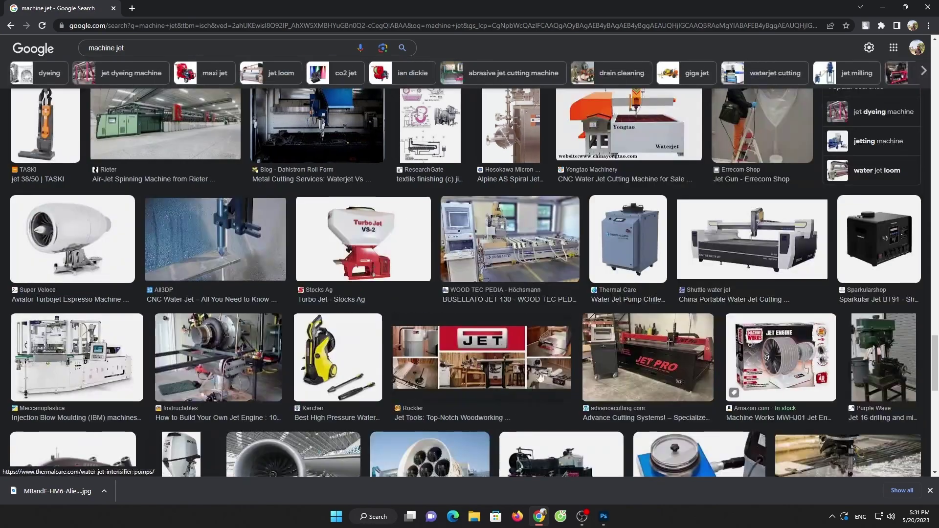
pyautogui.click(582, 517)
# - Open MBandF-HM6-Alien-Nation-03.jpg and Quick Select the watch's domed central body
pyautogui.click(21, 5)
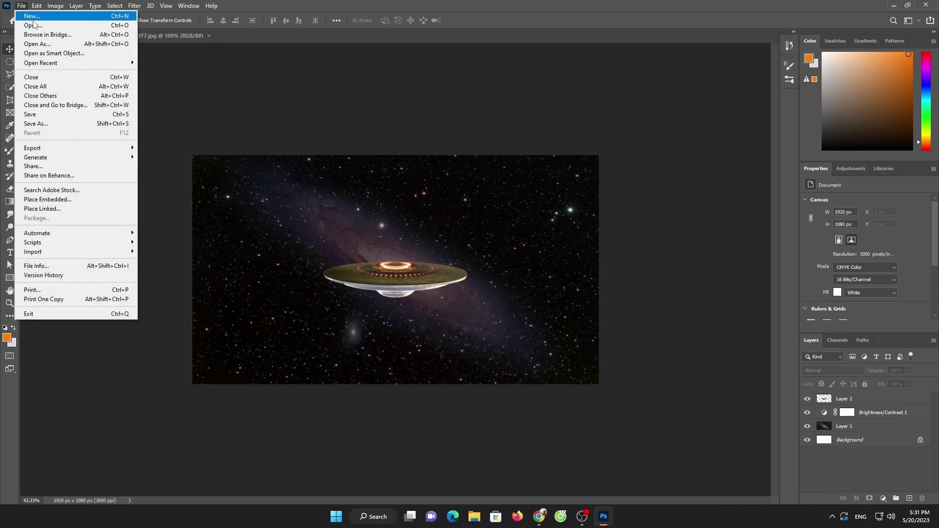
pyautogui.click(20, 27)
pyautogui.click(103, 109)
pyautogui.press('Return')
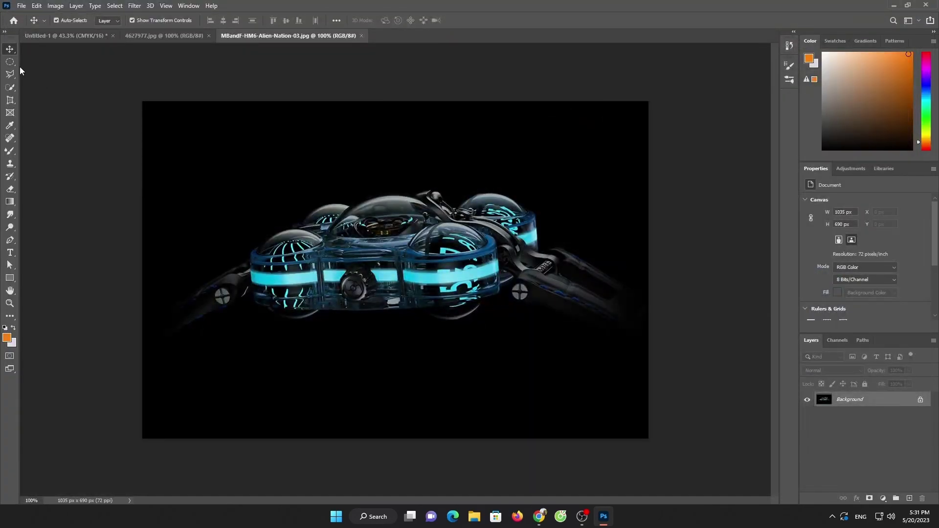
pyautogui.click(13, 75)
pyautogui.click(10, 87)
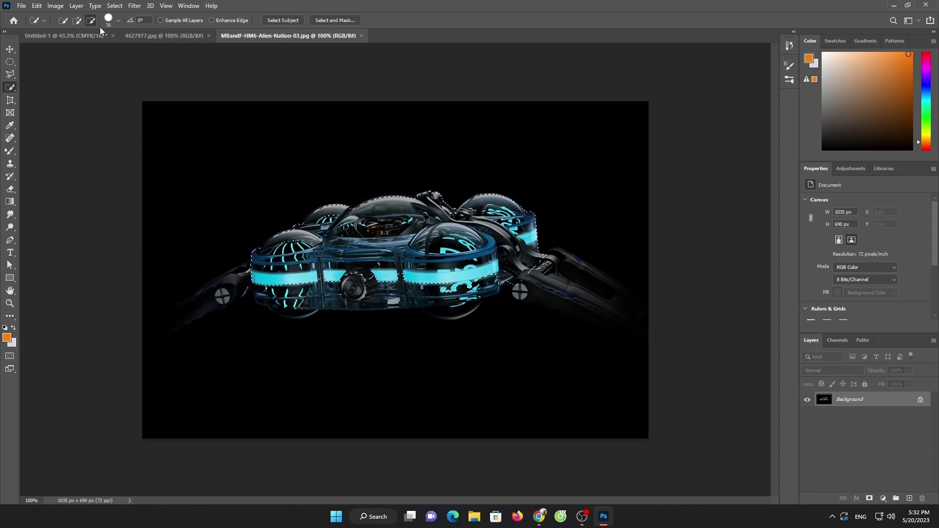
pyautogui.moveTo(346, 290); pyautogui.dragTo(421, 283)
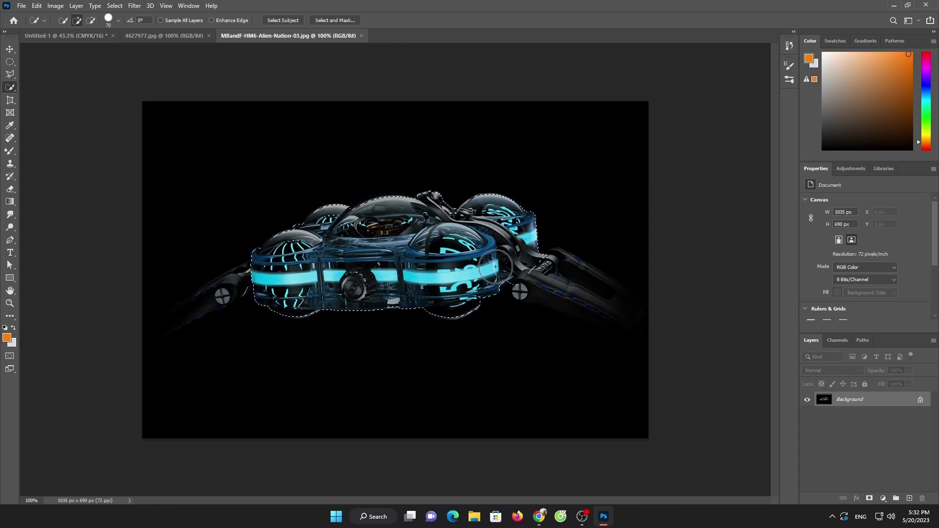
# - Move the machine into Untitled-1 as Layer 3, tilted and enlarged to about 114%
pyautogui.click(13, 49)
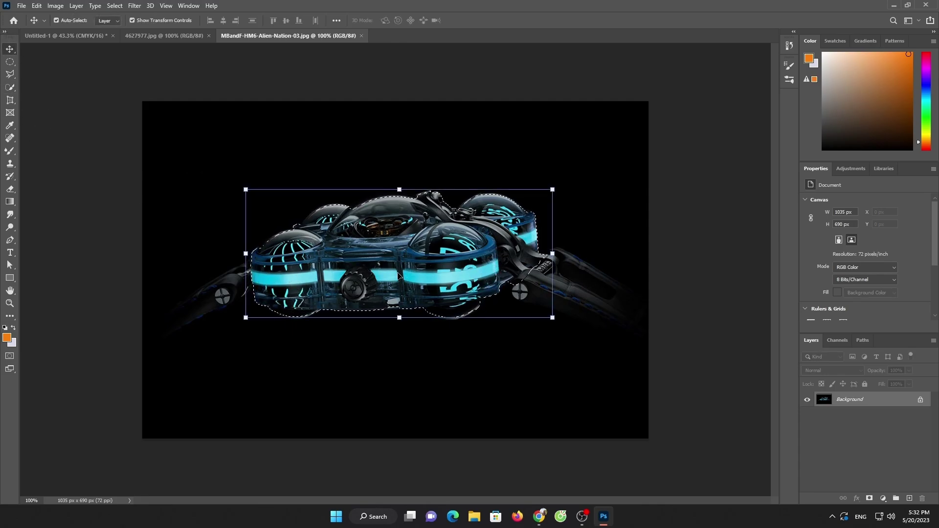
pyautogui.moveTo(372, 273); pyautogui.dragTo(386, 309)
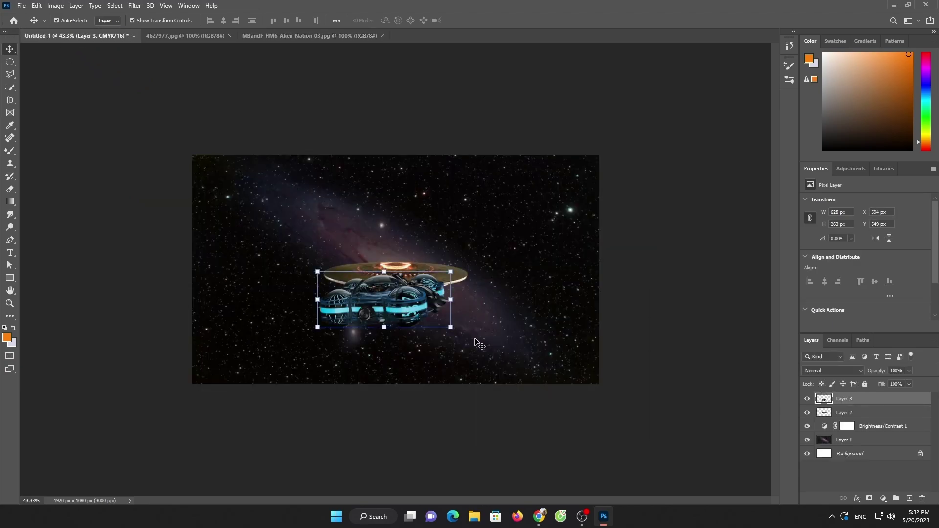
pyautogui.moveTo(460, 337); pyautogui.dragTo(518, 360)
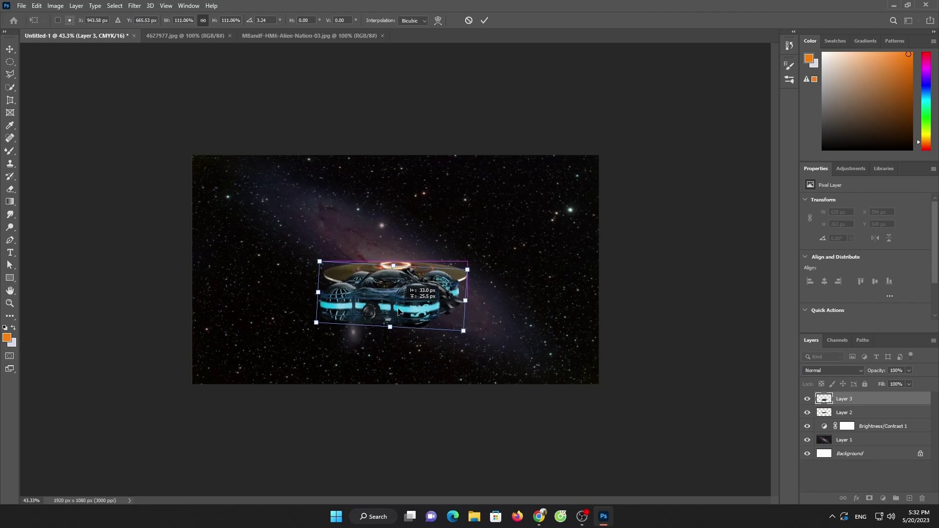
pyautogui.moveTo(425, 315); pyautogui.dragTo(396, 312)
pyautogui.moveTo(311, 292); pyautogui.dragTo(308, 292)
pyautogui.moveTo(383, 297); pyautogui.dragTo(394, 289)
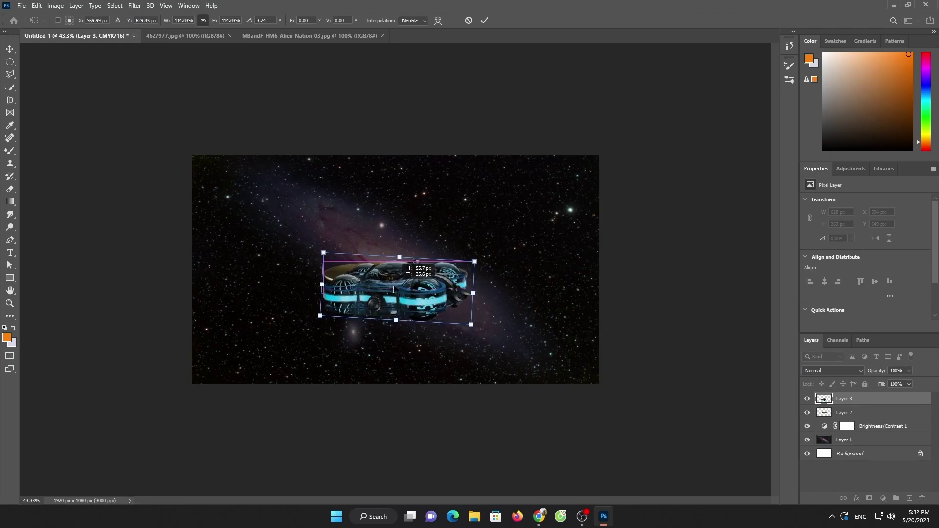
# - Fine-tune the machine to about 674 × 284 px, commit, and place Layer 3 beneath the UFO layer
pyautogui.moveTo(328, 293); pyautogui.dragTo(318, 292)
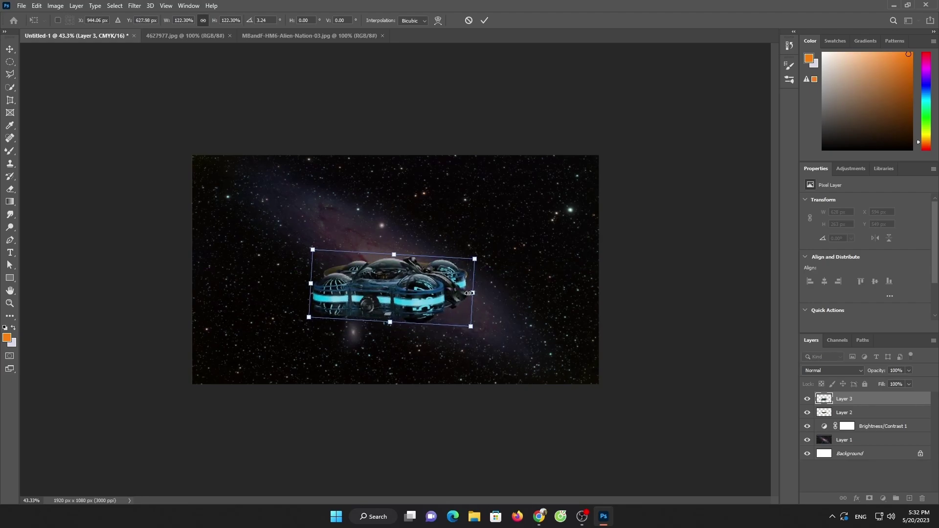
pyautogui.moveTo(469, 293); pyautogui.dragTo(472, 293)
pyautogui.moveTo(400, 297); pyautogui.dragTo(402, 294)
pyautogui.moveTo(312, 280); pyautogui.dragTo(335, 281)
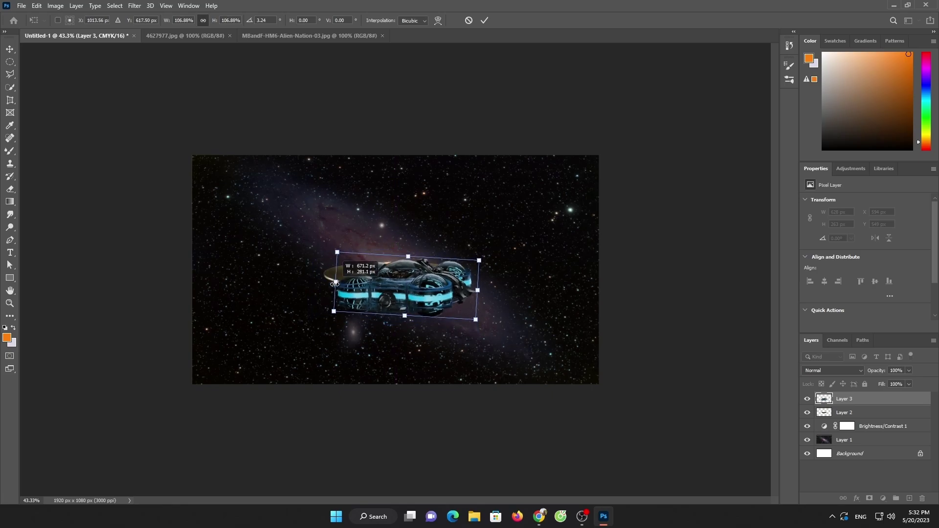
pyautogui.moveTo(412, 292); pyautogui.dragTo(398, 291)
pyautogui.click(484, 20)
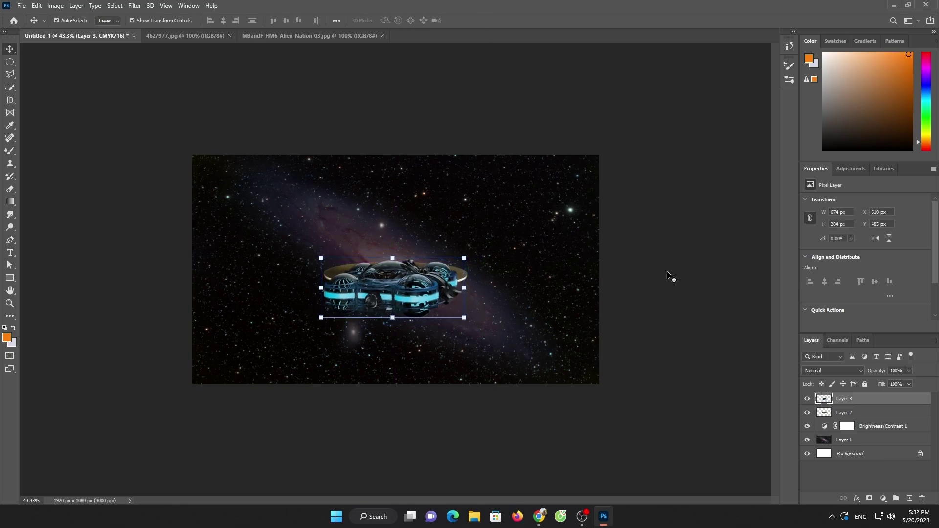
pyautogui.moveTo(848, 395); pyautogui.dragTo(851, 406)
# - Erase the top dome of Layer 3 with a smaller eraser at 74% flow
pyautogui.click(10, 151)
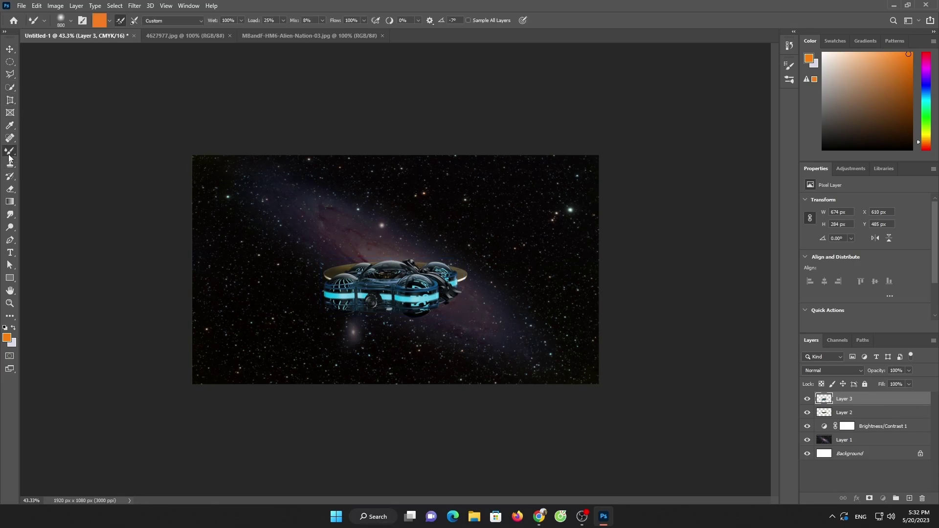
pyautogui.click(10, 191)
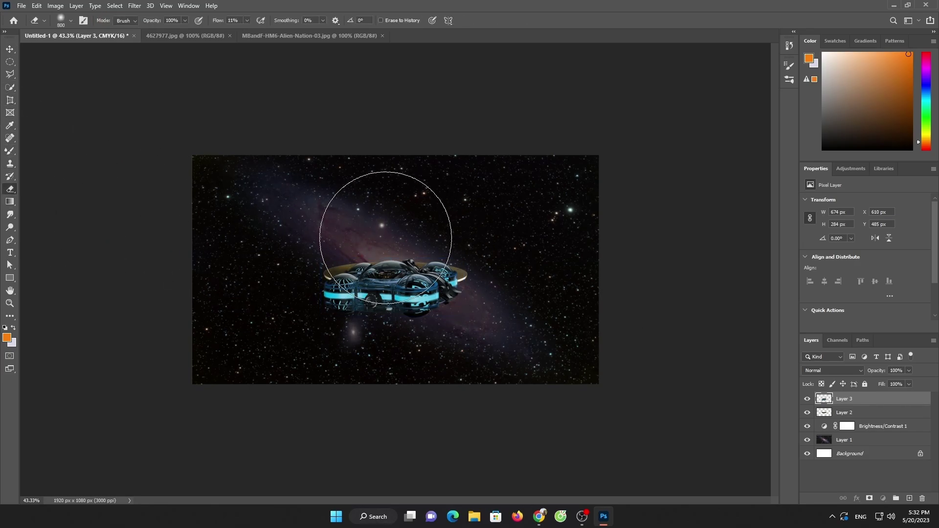
pyautogui.press('[')
pyautogui.press('[')
pyautogui.press('[')
pyautogui.press('[')
pyautogui.scroll(5, 386, 238)
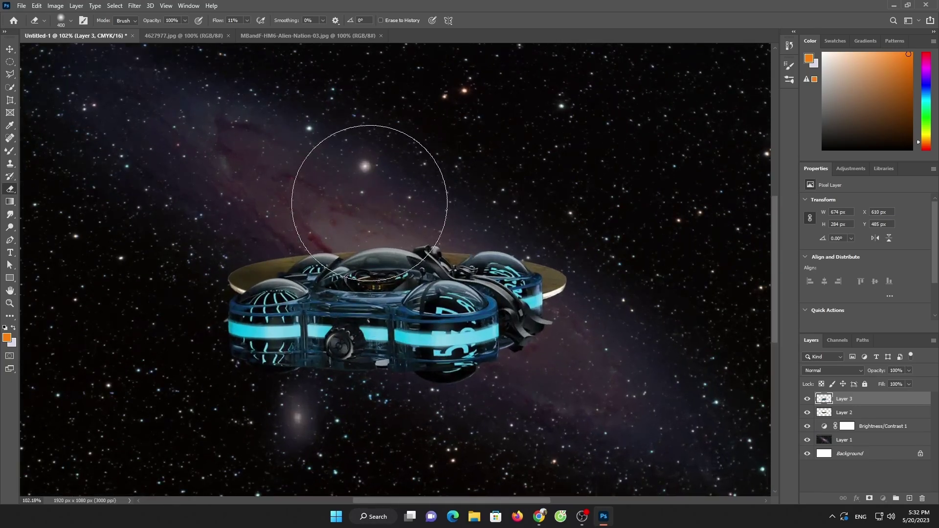
pyautogui.press('[')
pyautogui.press('[')
pyautogui.press('[')
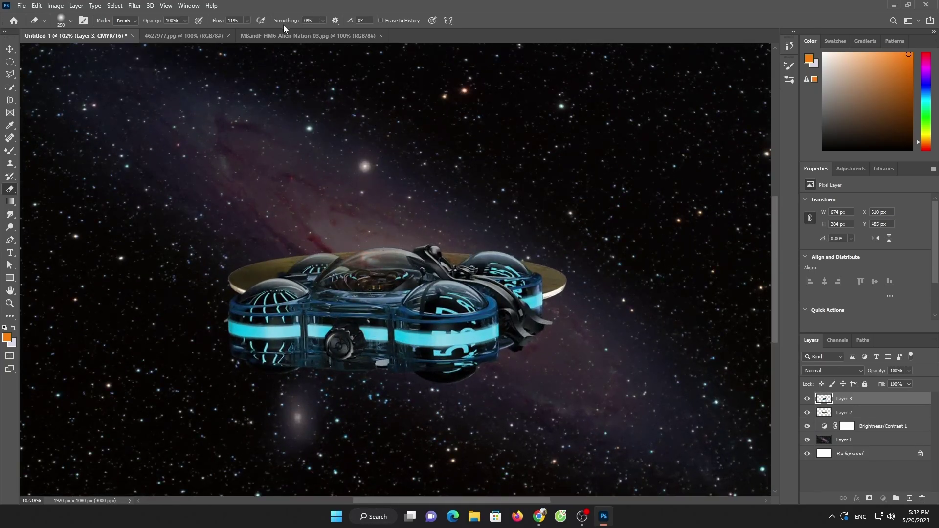
pyautogui.moveTo(267, 36); pyautogui.dragTo(278, 35)
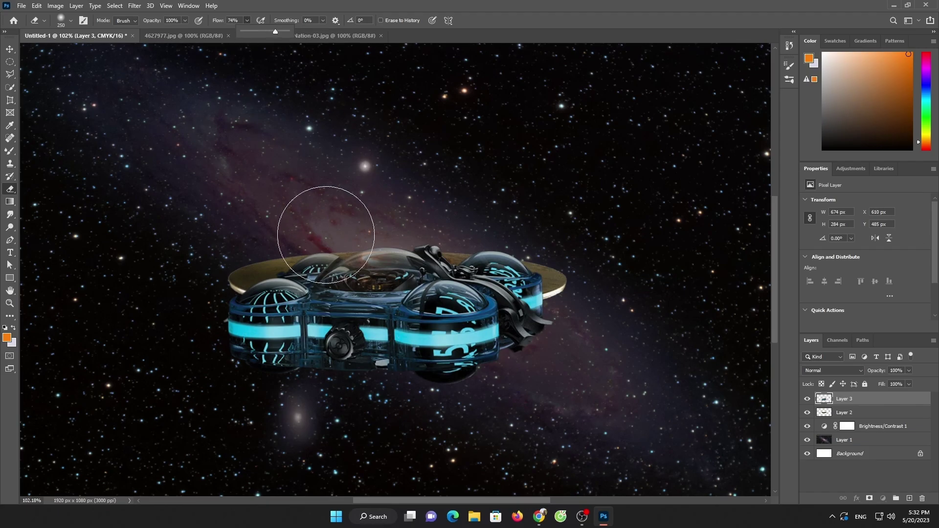
pyautogui.moveTo(325, 220)
pyautogui.mouseDown()
pyautogui.moveTo(283, 273)
pyautogui.moveTo(366, 283)
pyautogui.moveTo(428, 249)
pyautogui.moveTo(535, 262)
pyautogui.moveTo(503, 284)
pyautogui.moveTo(390, 293)
pyautogui.moveTo(331, 247)
pyautogui.moveTo(444, 235)
pyautogui.moveTo(436, 230)
pyautogui.moveTo(535, 244)
pyautogui.moveTo(287, 230)
pyautogui.mouseUp()
# - Move the alien machine and saucer layers together lower on the canvas
pyautogui.click(10, 49)
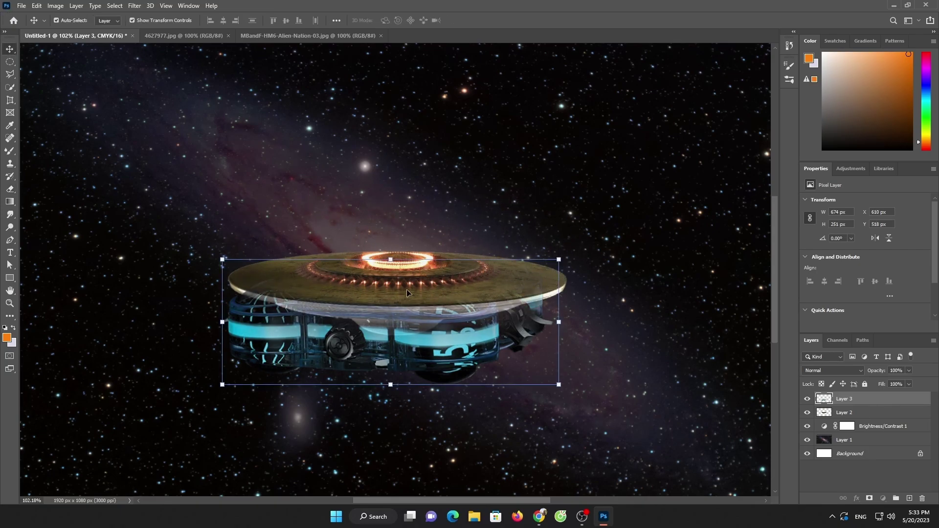
pyautogui.moveTo(390, 326); pyautogui.dragTo(405, 328)
pyautogui.moveTo(403, 328); pyautogui.dragTo(401, 327)
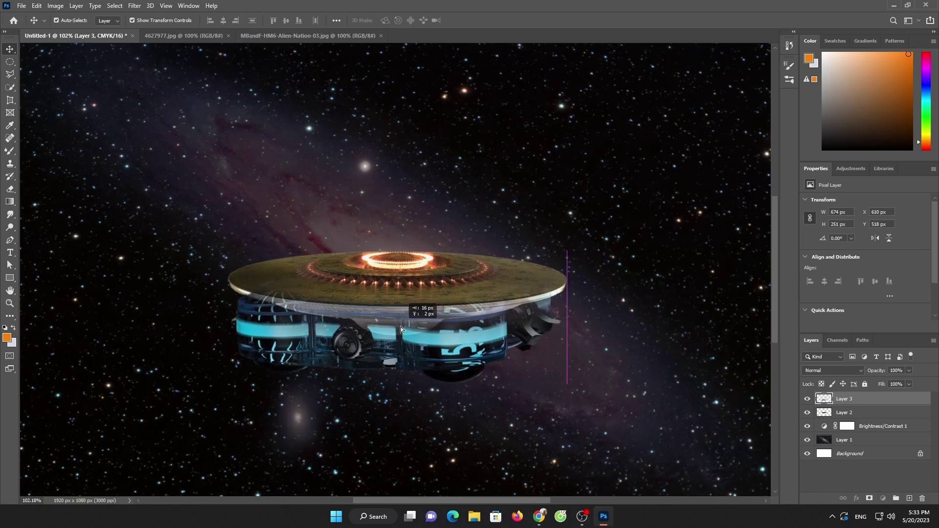
pyautogui.hotkey('ctrl', '0')
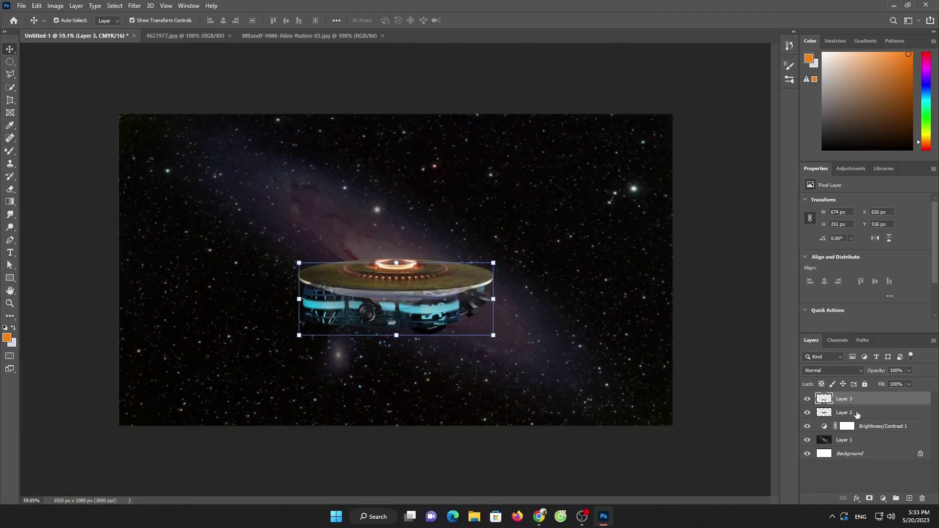
pyautogui.keyDown('ctrl'); pyautogui.click(857, 414); pyautogui.keyUp('ctrl')
pyautogui.moveTo(384, 277); pyautogui.dragTo(389, 310)
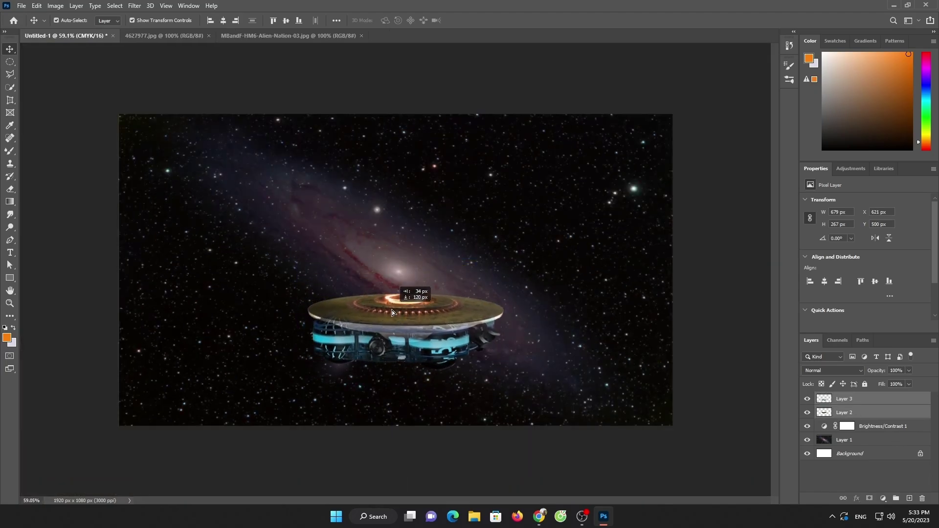
pyautogui.click(888, 399)
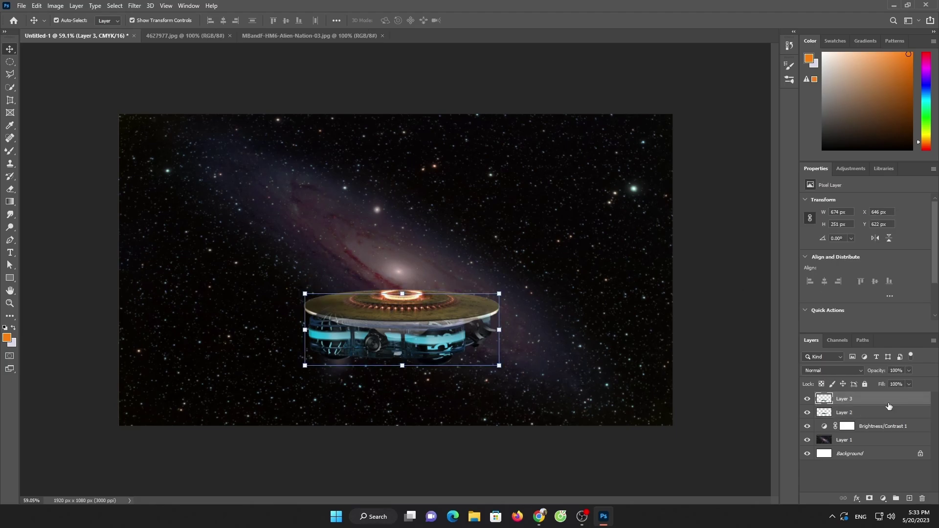
# - Close the 4627977.jpg and alien machine source documents
pyautogui.click(159, 36)
pyautogui.click(230, 36)
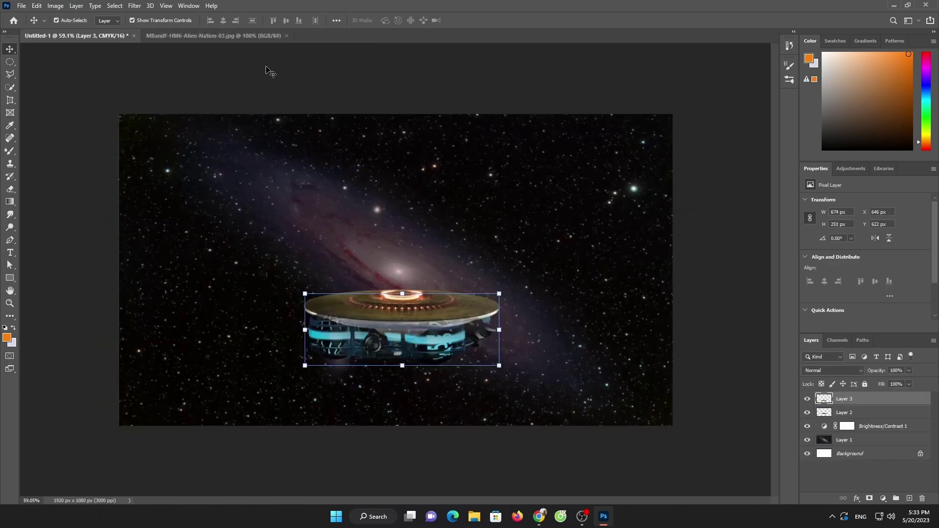
pyautogui.click(258, 45)
pyautogui.click(265, 36)
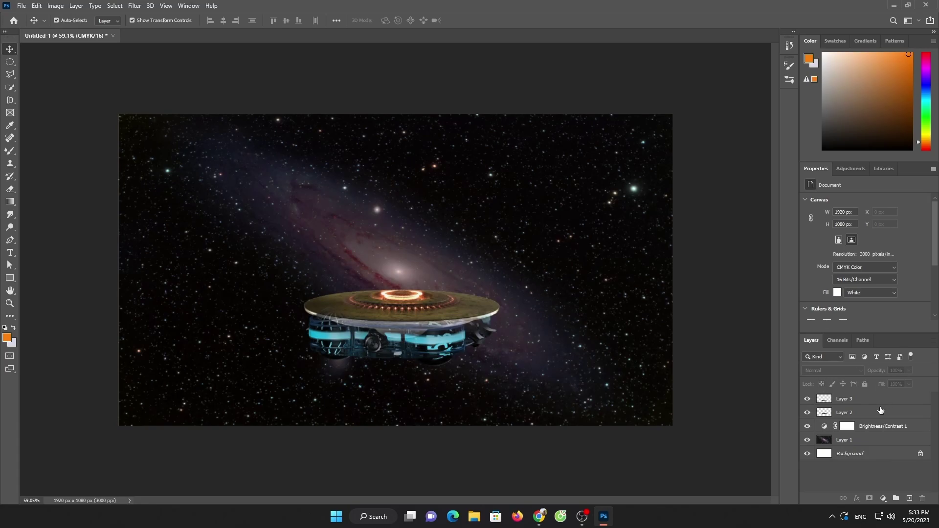
# - Add a Brightness/Contrast layer (-46, -23) clipped to the machine layer
pyautogui.click(876, 399)
pyautogui.click(882, 498)
pyautogui.click(875, 362)
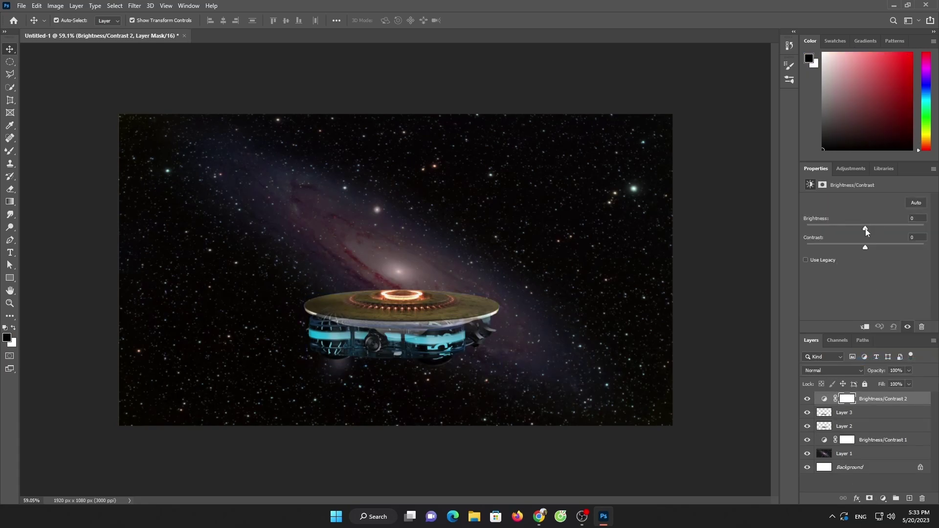
pyautogui.moveTo(865, 228); pyautogui.dragTo(856, 228)
pyautogui.click(864, 327)
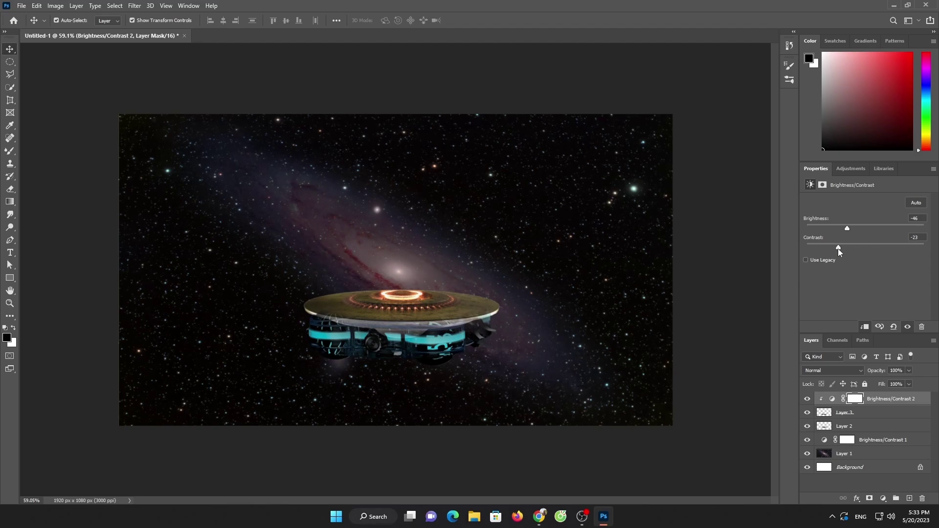
pyautogui.click(761, 245)
# - Open mars.png via File > Open
pyautogui.click(22, 5)
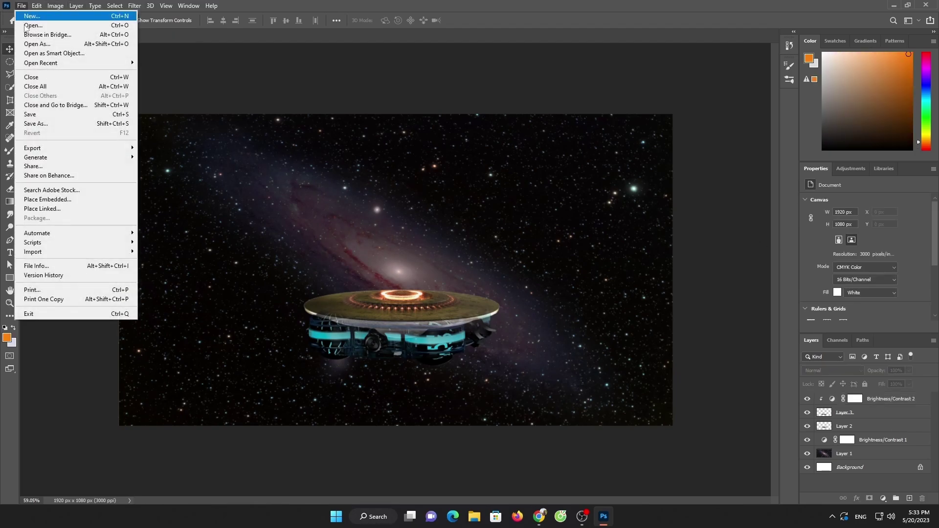
pyautogui.click(29, 25)
pyautogui.doubleClick(188, 131)
# - Bring Mars into the composite, shrink it and place it just above the saucer
pyautogui.moveTo(364, 211); pyautogui.dragTo(397, 240)
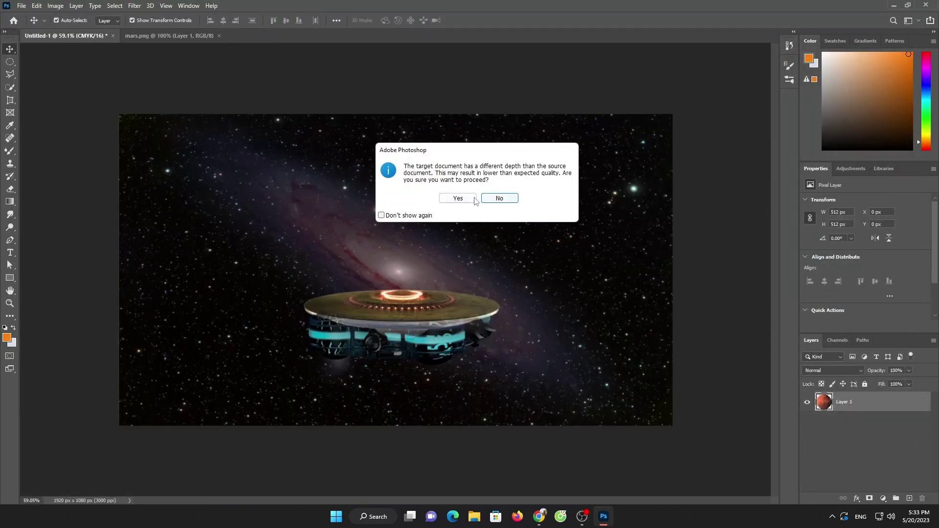
pyautogui.click(458, 198)
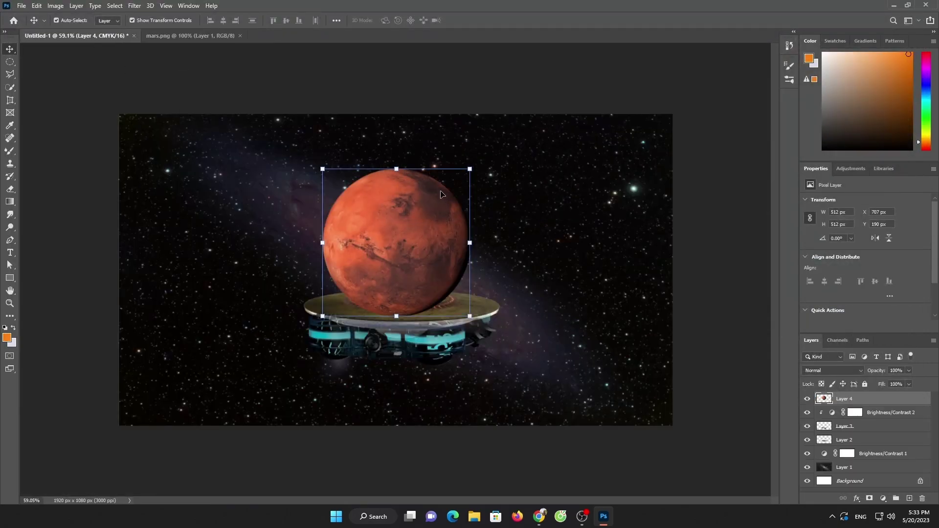
pyautogui.moveTo(455, 201); pyautogui.dragTo(465, 179)
pyautogui.moveTo(402, 143); pyautogui.dragTo(403, 174)
pyautogui.moveTo(394, 223); pyautogui.dragTo(394, 218)
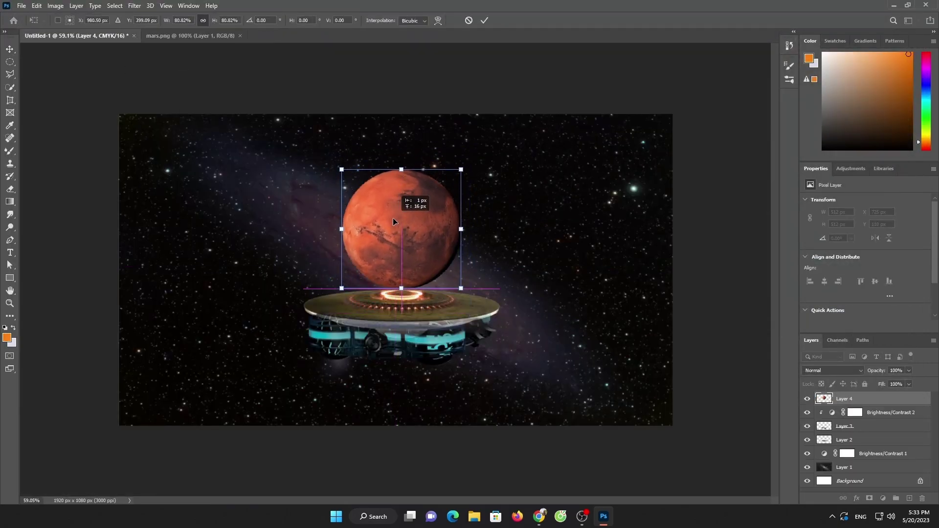
pyautogui.click(484, 20)
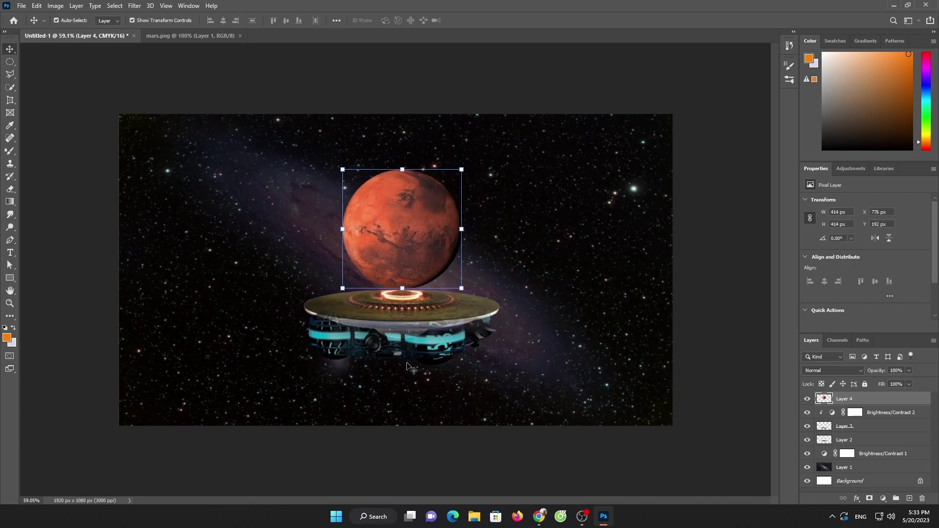
# - Scale both saucer machine layers to 92% and add an empty Layer 5
pyautogui.click(402, 340)
pyautogui.keyDown('shift'); pyautogui.click(833, 439); pyautogui.keyUp('shift')
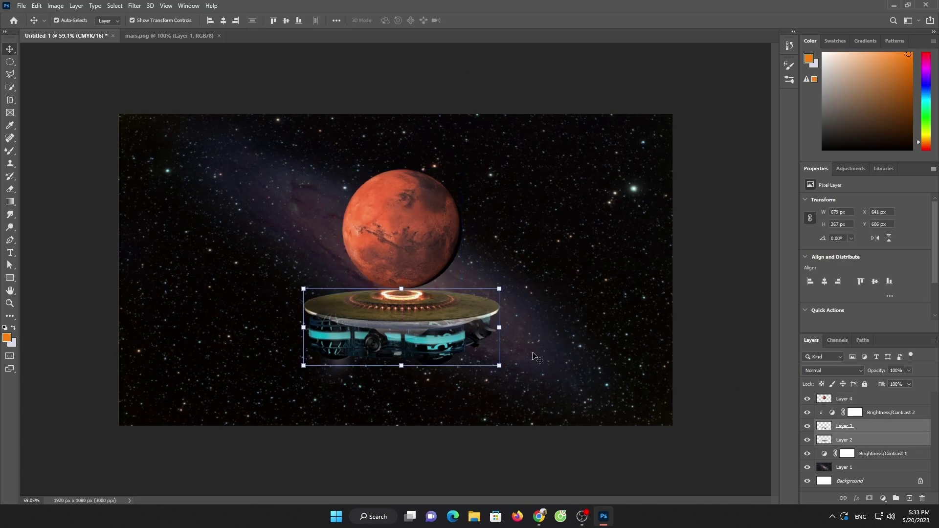
pyautogui.moveTo(304, 288); pyautogui.dragTo(319, 294)
pyautogui.moveTo(412, 323); pyautogui.dragTo(408, 316)
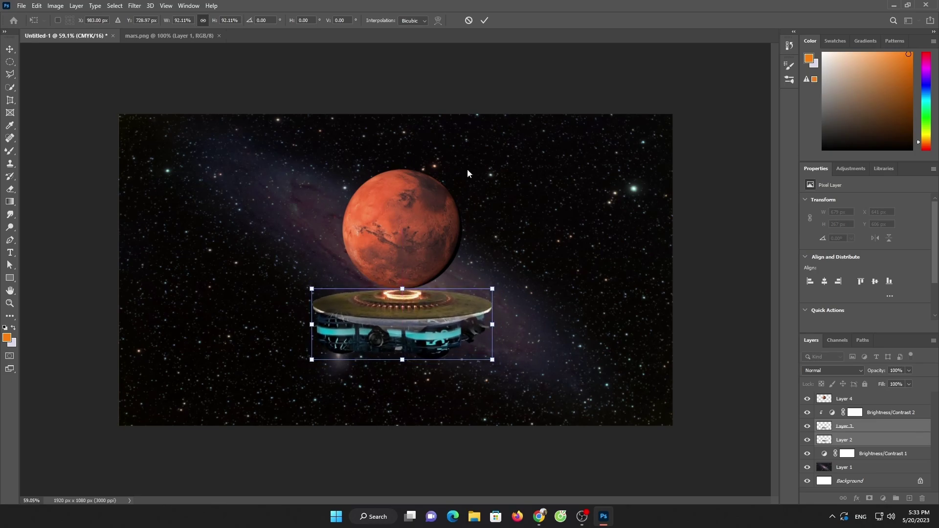
pyautogui.click(484, 23)
pyautogui.hotkey('ctrl', 'v')
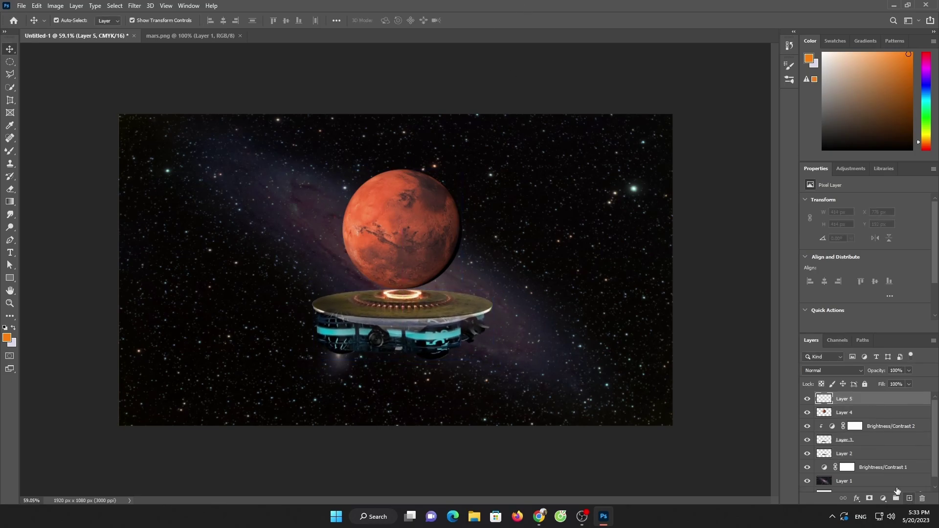
# - Move Layer 5 under Mars, paint an orange glow and squash it onto the saucer top
pyautogui.moveTo(875, 400); pyautogui.dragTo(875, 419)
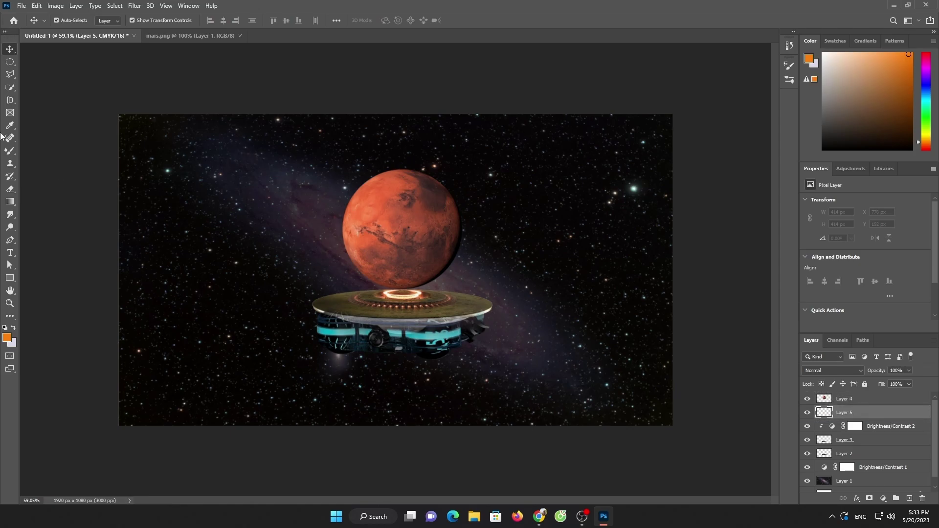
pyautogui.click(8, 155)
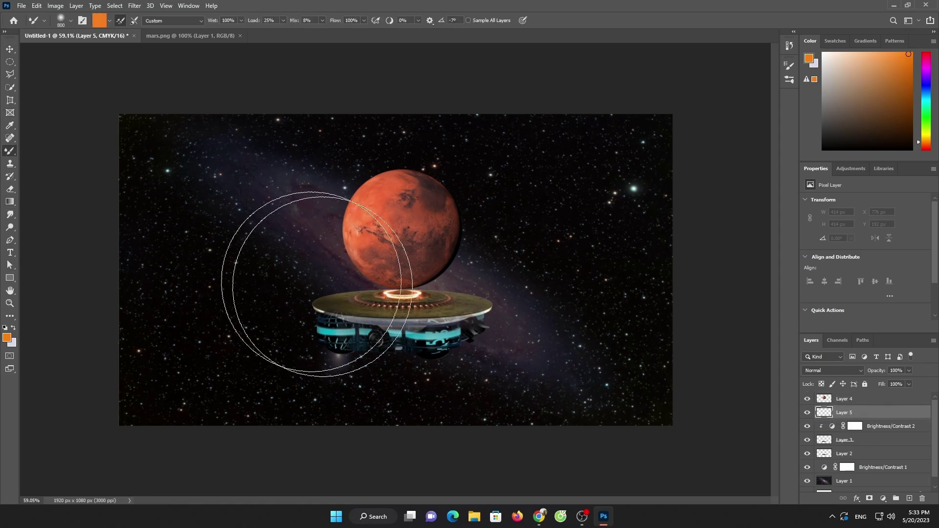
pyautogui.click(381, 315)
pyautogui.click(10, 49)
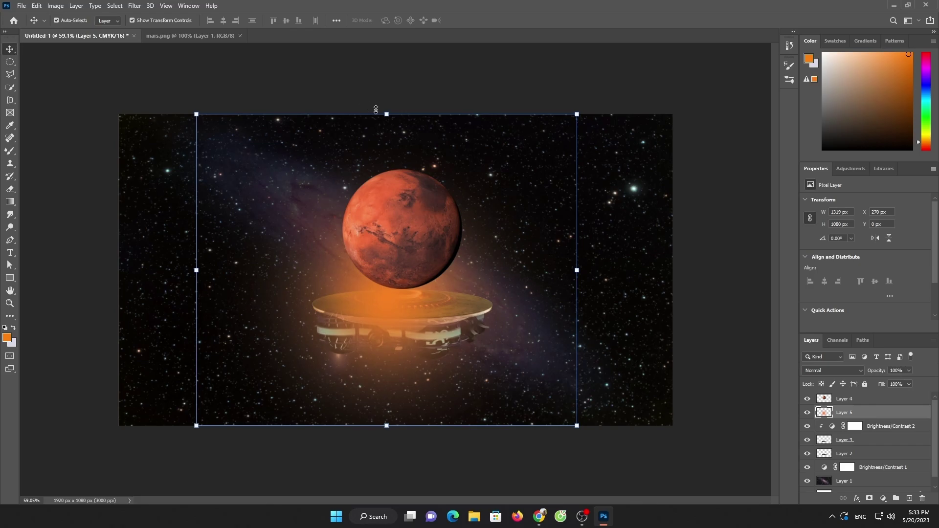
pyautogui.moveTo(376, 110)
pyautogui.mouseDown()
pyautogui.moveTo(386, 393)
pyautogui.moveTo(404, 295)
pyautogui.mouseUp()
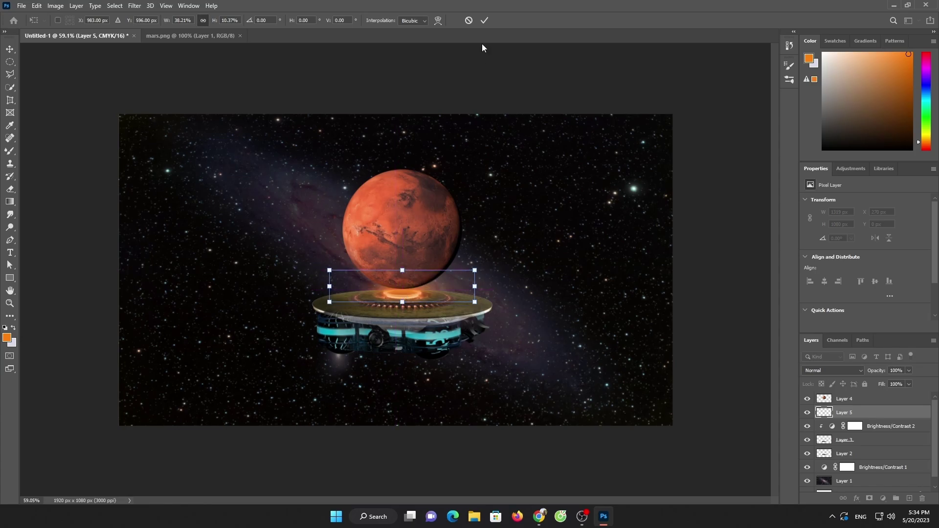
pyautogui.click(486, 20)
pyautogui.click(887, 400)
# - Paint an orange blob on a new layer, then squash, widen and tilt it about 17° across Mars
pyautogui.click(909, 498)
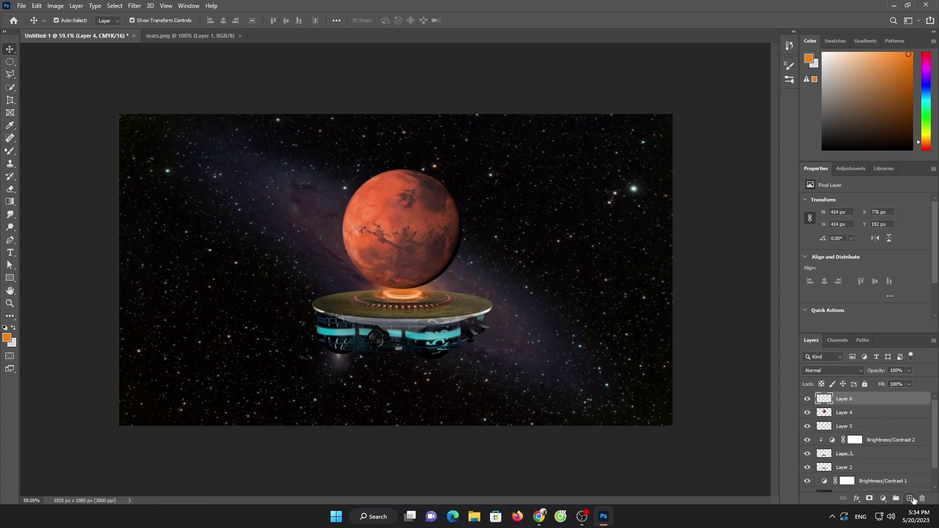
pyautogui.click(9, 151)
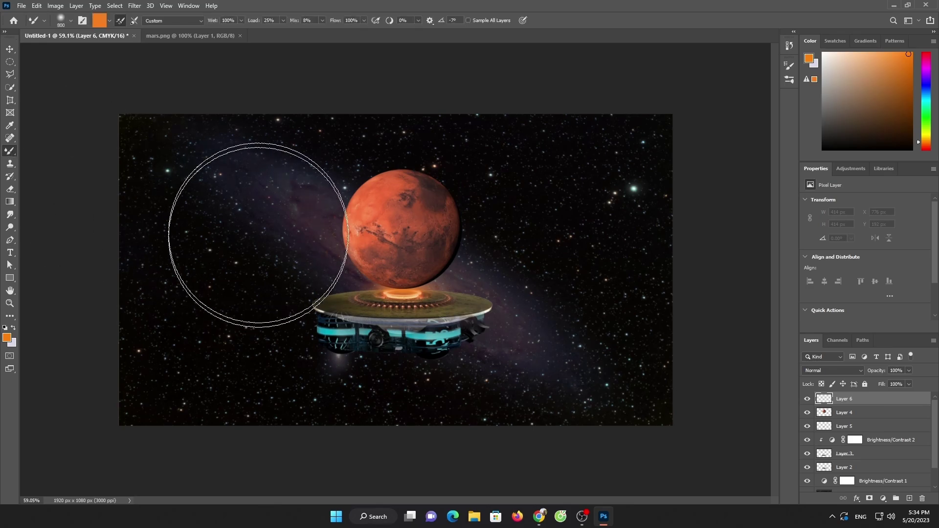
pyautogui.click(257, 229)
pyautogui.click(10, 49)
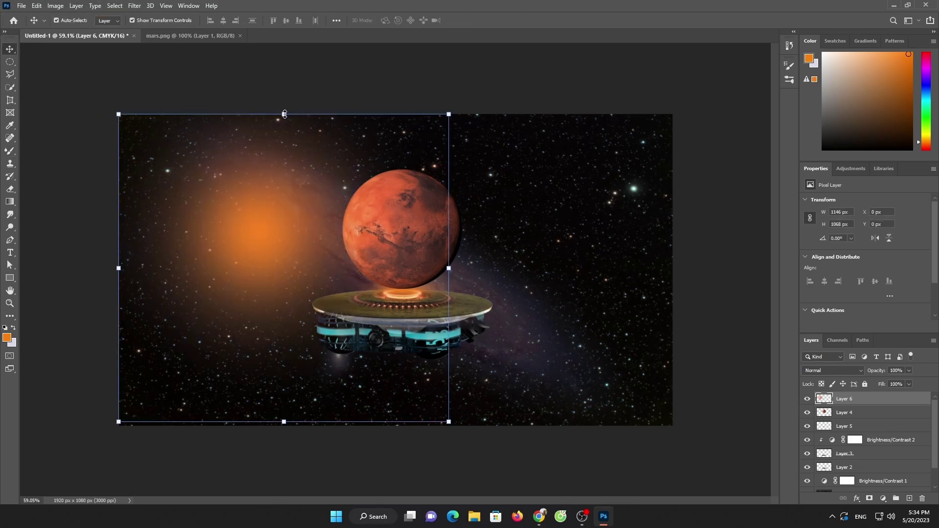
pyautogui.moveTo(284, 114); pyautogui.dragTo(283, 369)
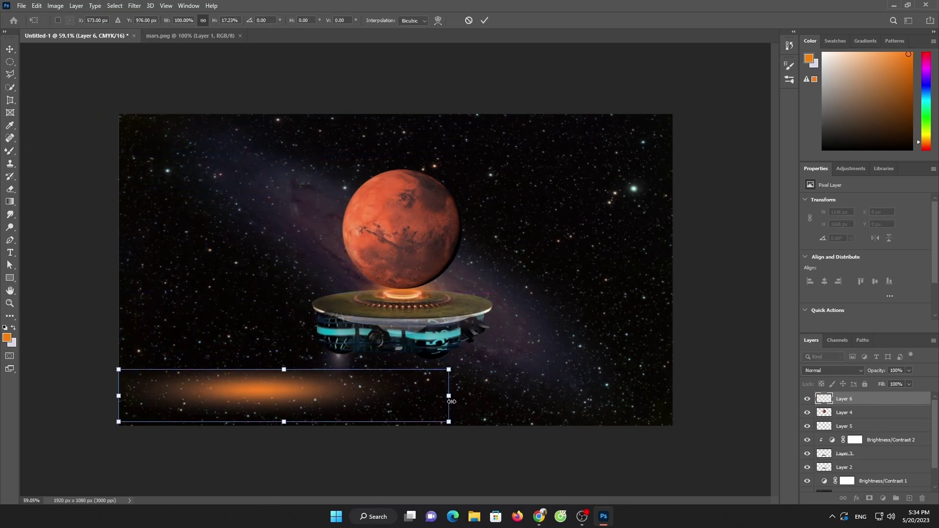
pyautogui.moveTo(451, 402)
pyautogui.mouseDown()
pyautogui.moveTo(464, 403)
pyautogui.moveTo(581, 255)
pyautogui.moveTo(562, 320)
pyautogui.mouseUp()
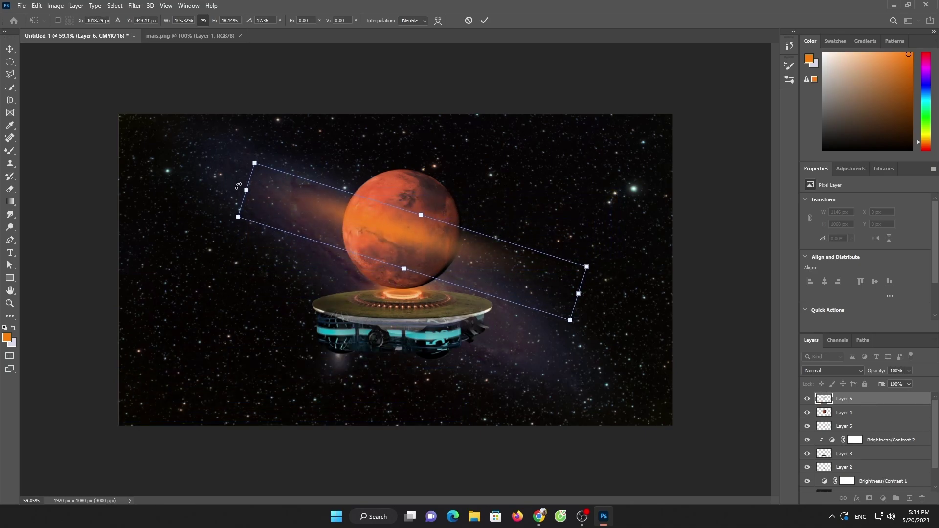
pyautogui.moveTo(246, 190); pyautogui.dragTo(260, 194)
pyautogui.moveTo(578, 293); pyautogui.dragTo(551, 285)
pyautogui.click(484, 22)
# - Apply a Filter > Blur to the Mars layer
pyautogui.click(406, 194)
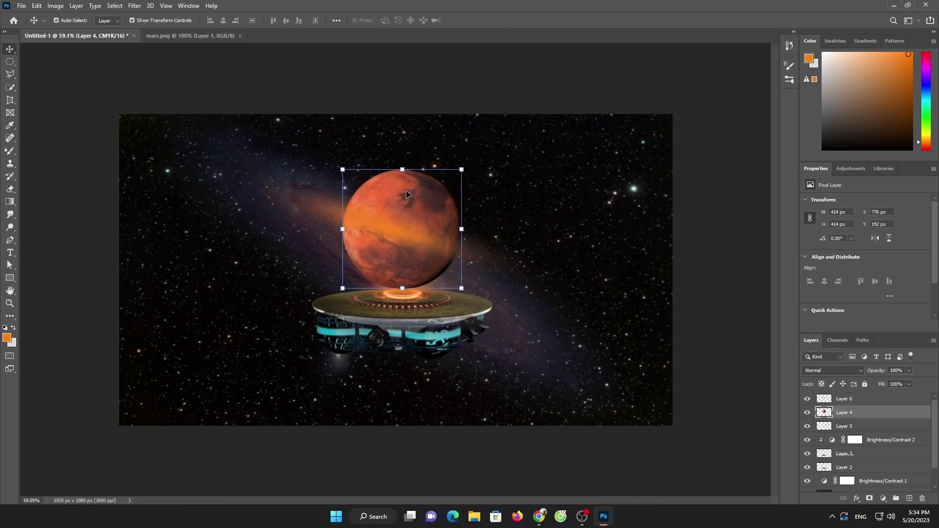
pyautogui.click(134, 5)
pyautogui.moveTo(187, 130)
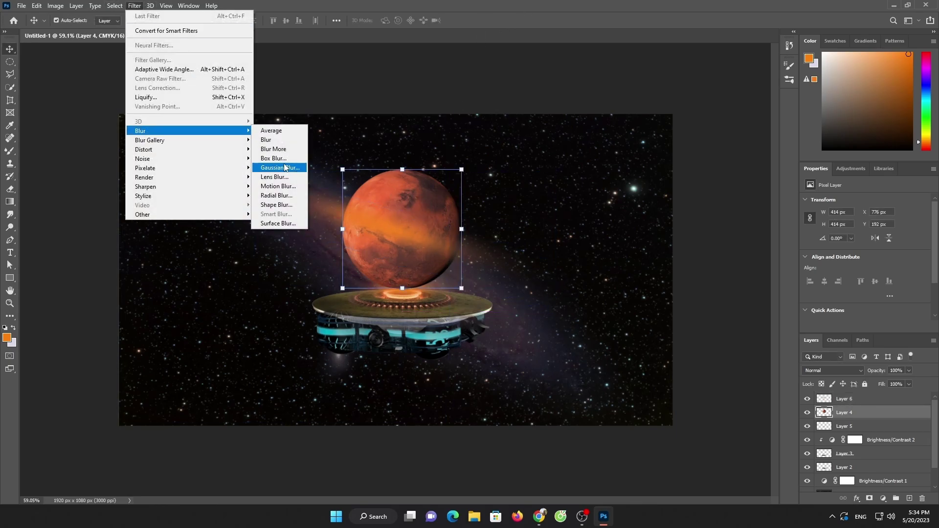
pyautogui.click(286, 186)
pyautogui.click(239, 111)
pyautogui.click(348, 77)
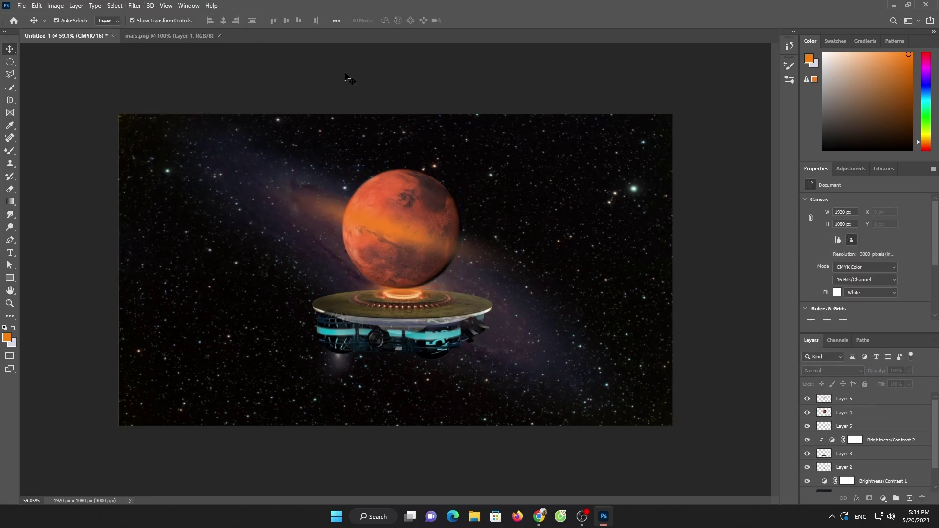
pyautogui.click(21, 6)
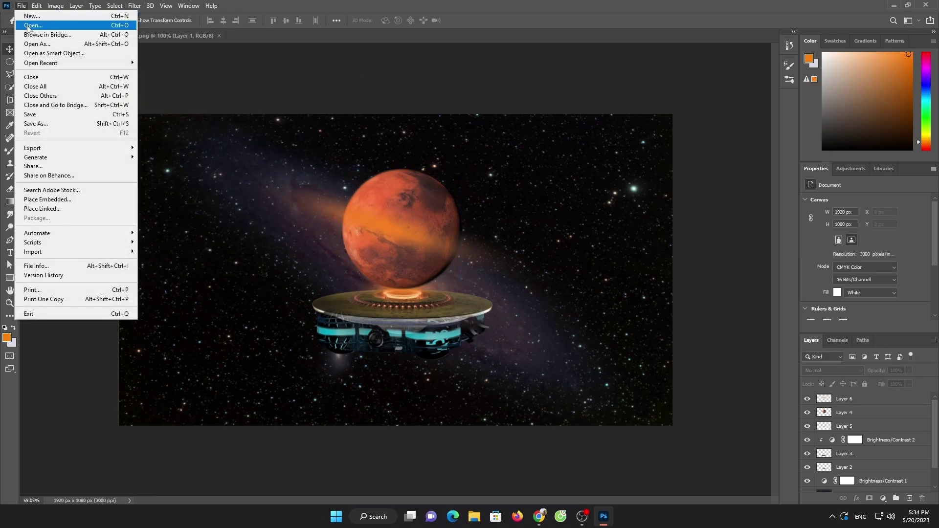
pyautogui.click(836, 412)
# - Add a Brightness/Contrast layer at -35 brightness clipped to Mars
pyautogui.click(883, 497)
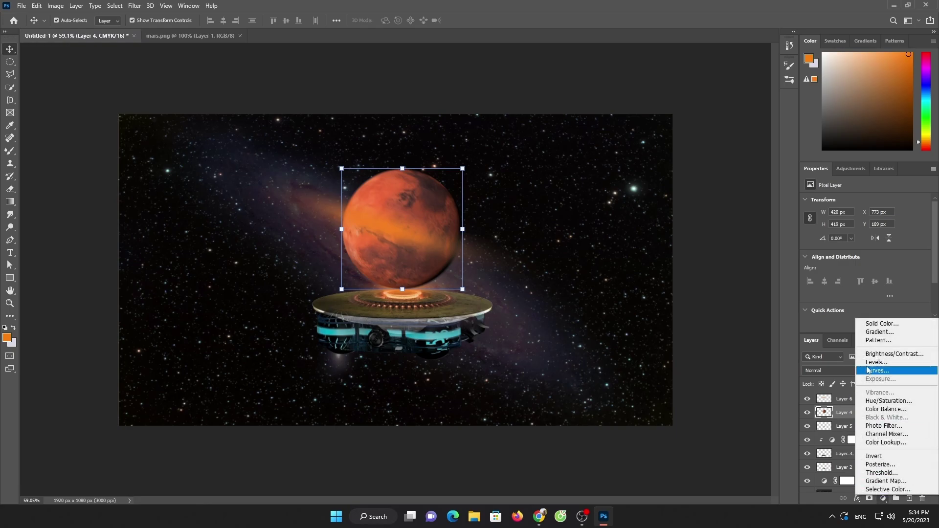
pyautogui.click(875, 355)
pyautogui.moveTo(864, 228); pyautogui.dragTo(852, 228)
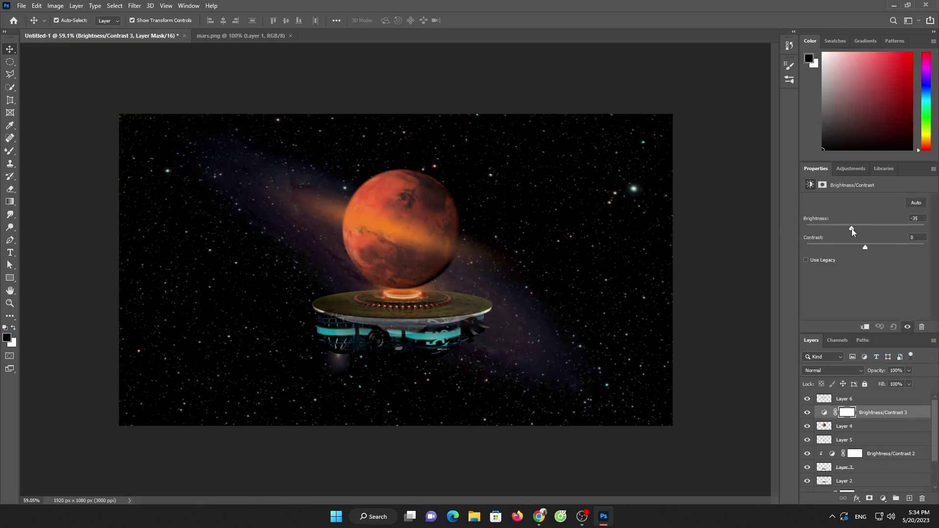
pyautogui.click(864, 326)
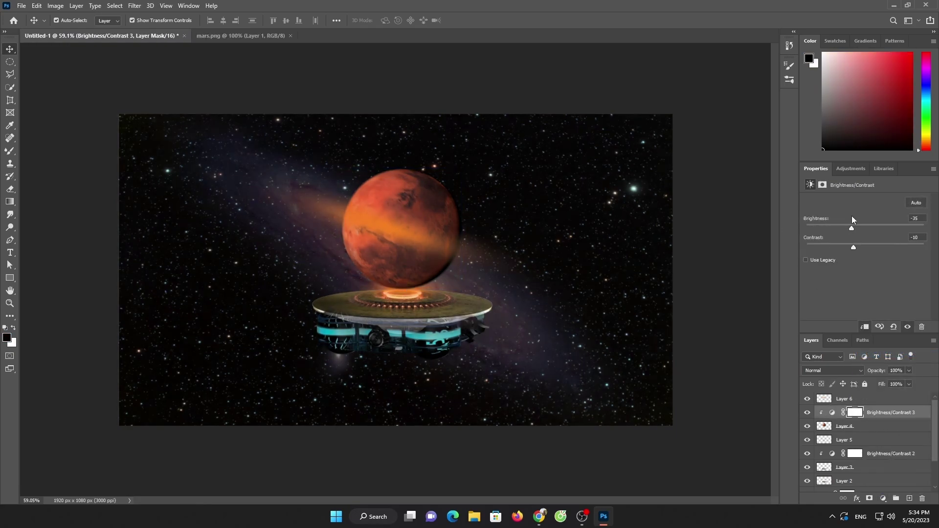
# - Flip the Mars layer horizontally with Free Transform
pyautogui.click(430, 207)
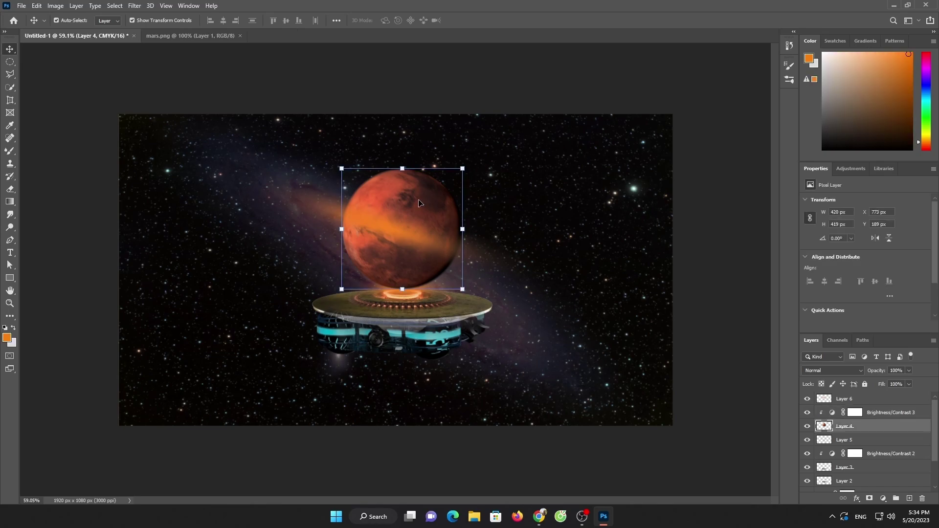
pyautogui.rightClick(431, 209)
pyautogui.click(402, 170)
pyautogui.rightClick(402, 170)
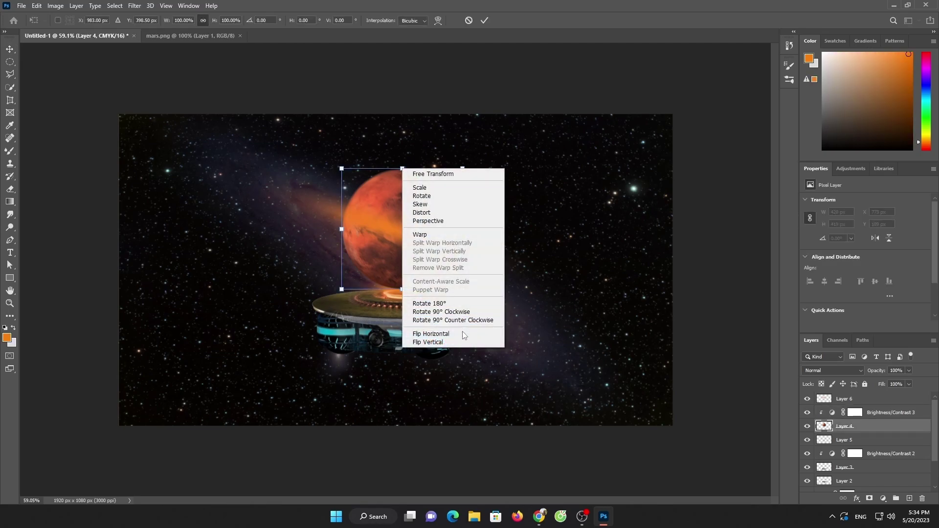
pyautogui.click(426, 331)
pyautogui.click(483, 22)
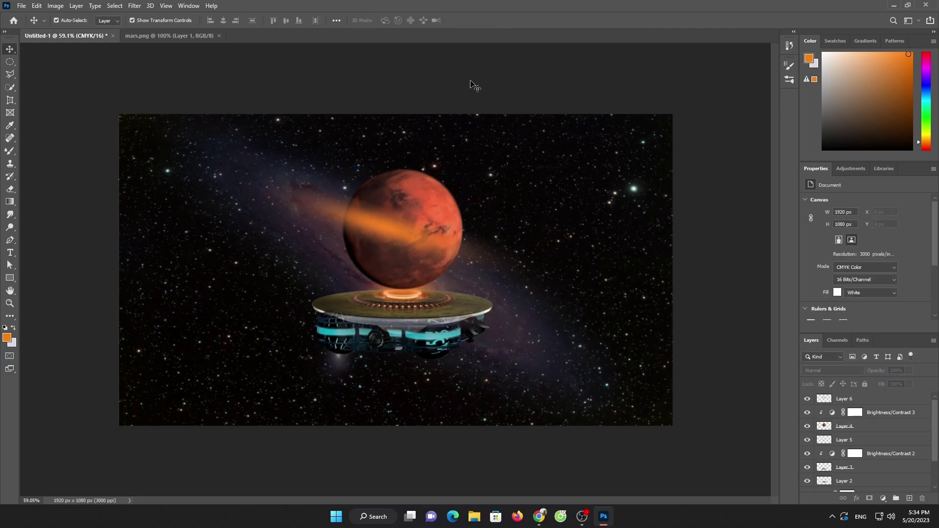
# - Open the pexels-rostislav-uzunov-6687532.jpg bubble photo
pyautogui.click(22, 5)
pyautogui.click(44, 27)
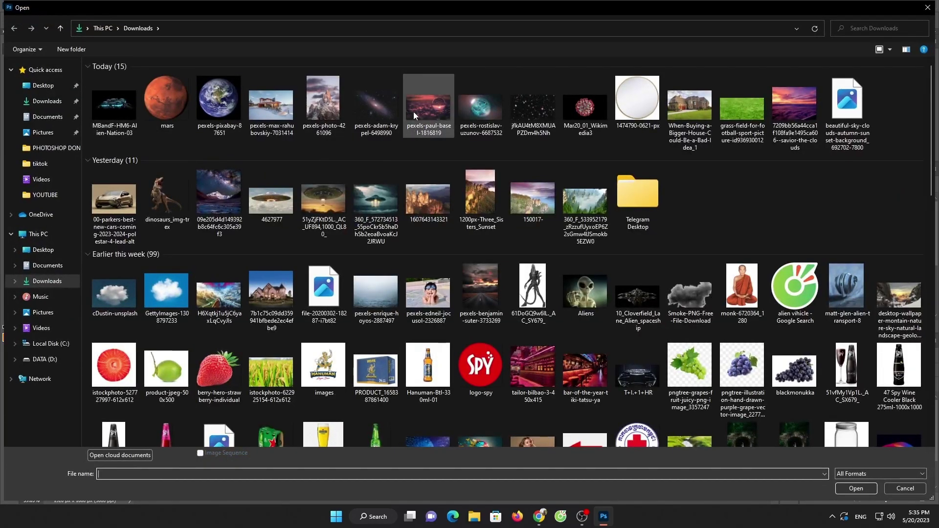
pyautogui.doubleClick(480, 108)
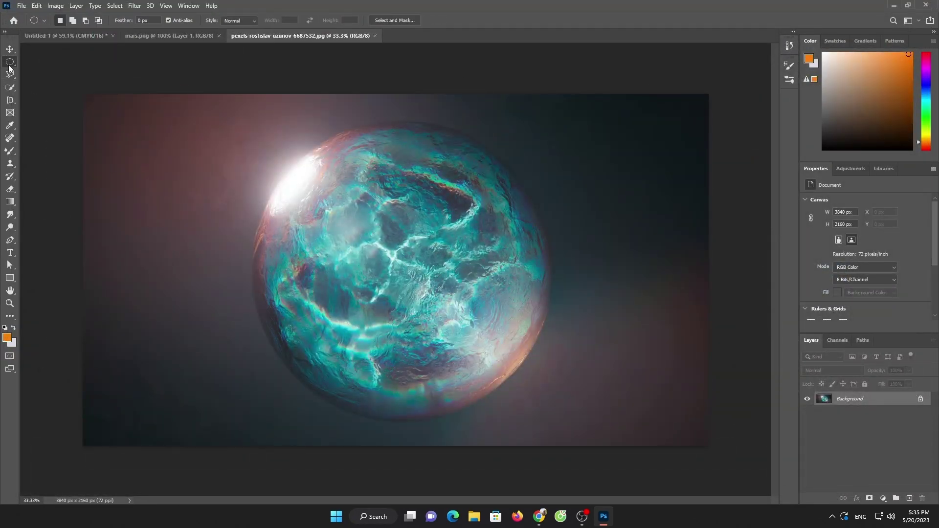
# - Select the round bubble with a circular marquee and drag it into Untitled-1
pyautogui.moveTo(285, 183)
pyautogui.mouseDown()
pyautogui.moveTo(579, 423)
pyautogui.moveTo(577, 415)
pyautogui.mouseUp()
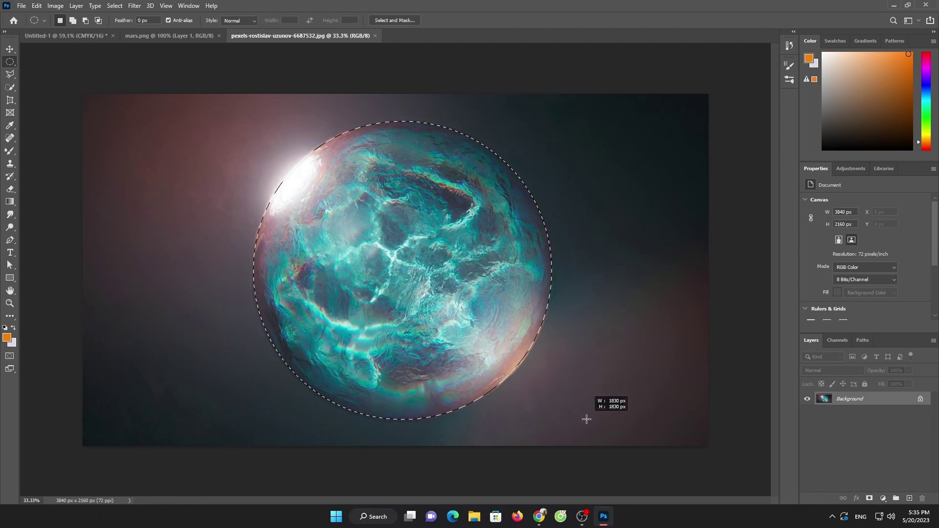
pyautogui.moveTo(577, 415); pyautogui.dragTo(586, 419)
pyautogui.click(9, 49)
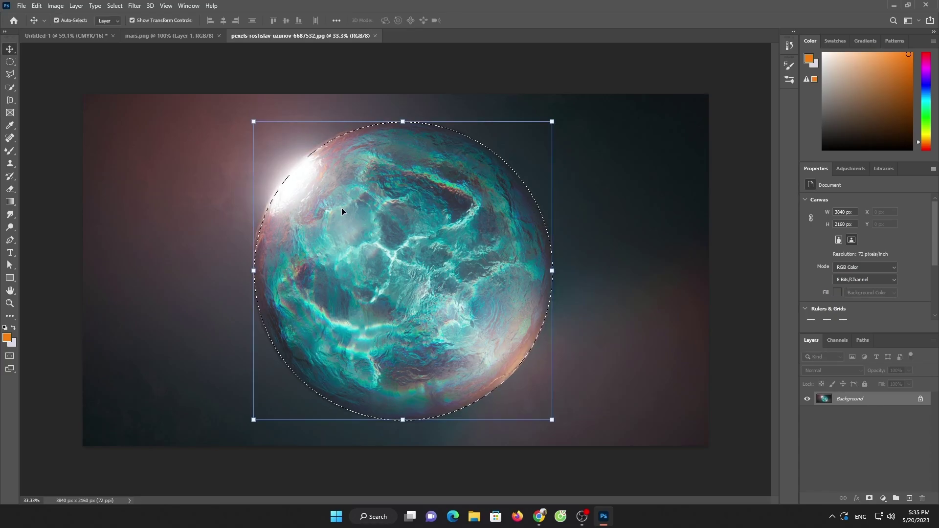
pyautogui.moveTo(335, 210)
pyautogui.mouseDown()
pyautogui.moveTo(399, 242)
pyautogui.moveTo(349, 214)
pyautogui.mouseUp()
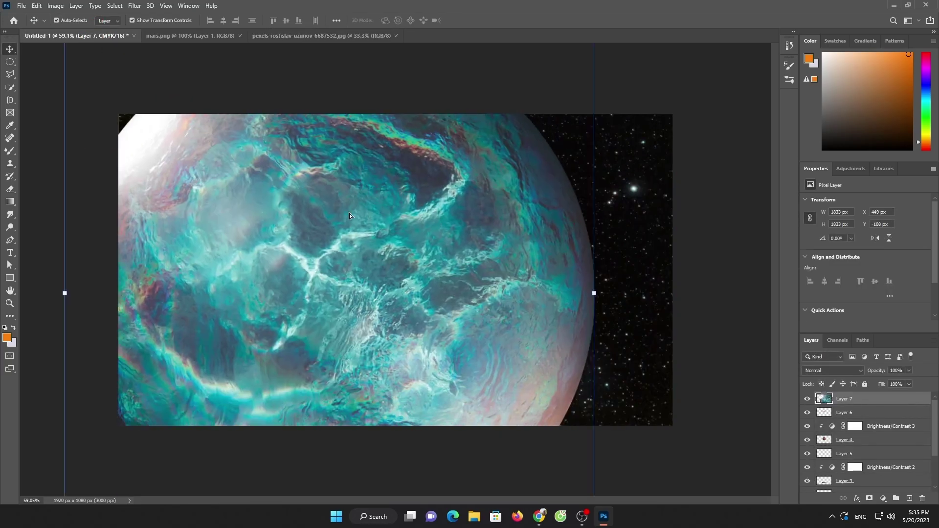
# - Scale the Layer 7 planet to 824 × 824 px, centred over Mars and the saucer
pyautogui.moveTo(594, 293); pyautogui.dragTo(324, 293)
pyautogui.moveTo(225, 290); pyautogui.dragTo(429, 267)
pyautogui.moveTo(395, 139); pyautogui.dragTo(395, 161)
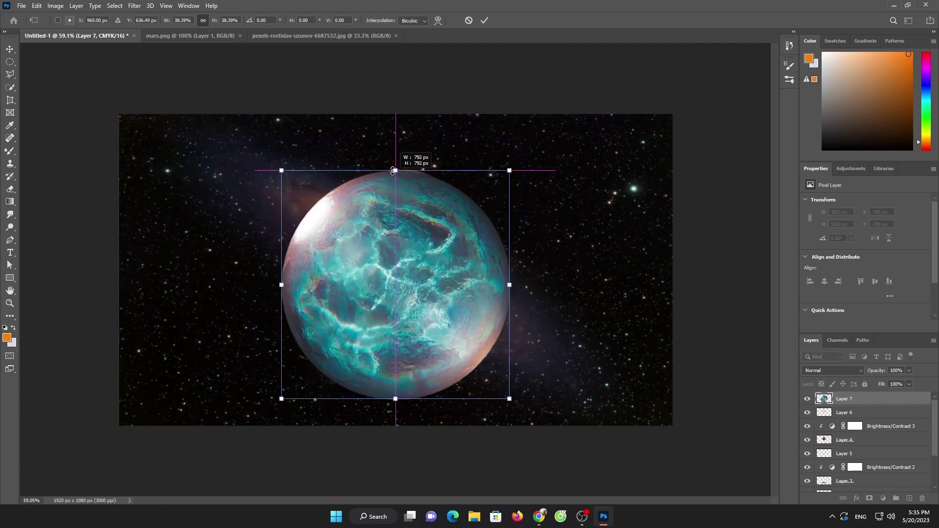
pyautogui.moveTo(392, 202); pyautogui.dragTo(389, 193)
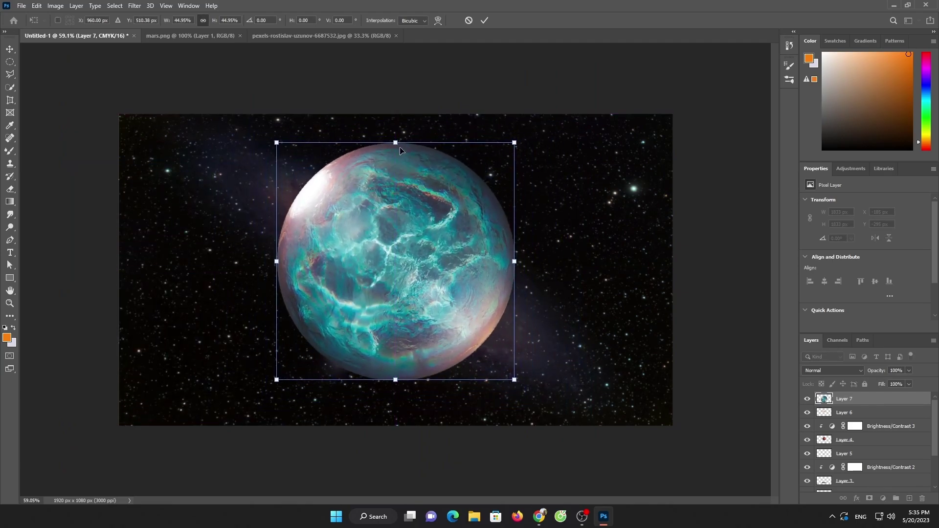
pyautogui.click(486, 21)
# - Set the planet layer's blend mode to Lighten
pyautogui.click(860, 370)
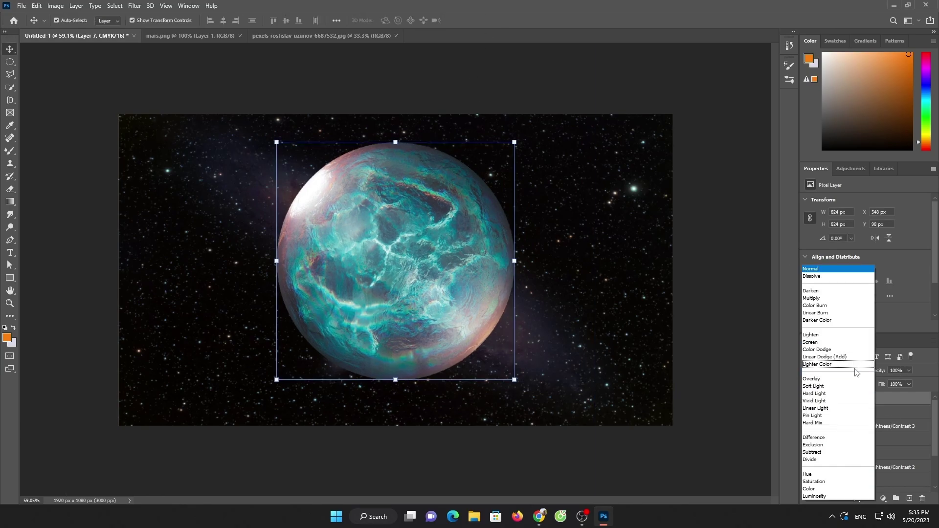
pyautogui.click(829, 337)
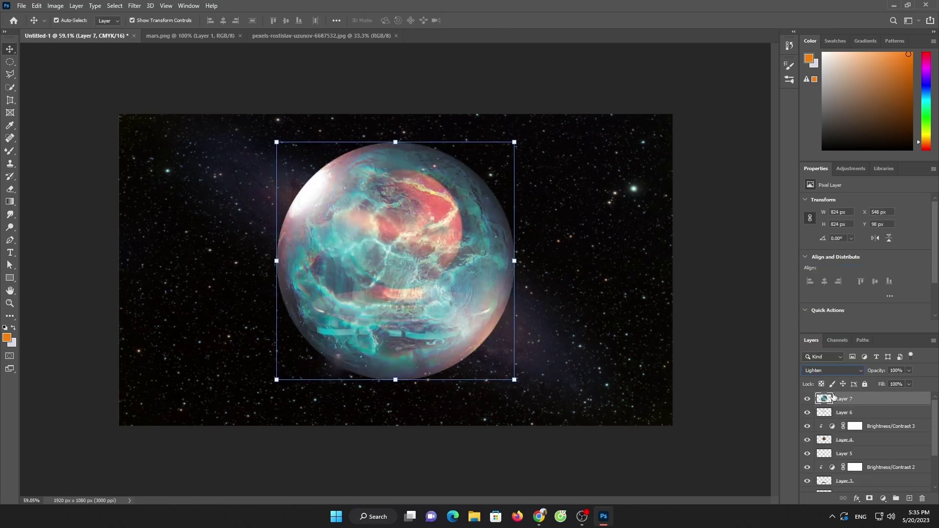
pyautogui.click(10, 150)
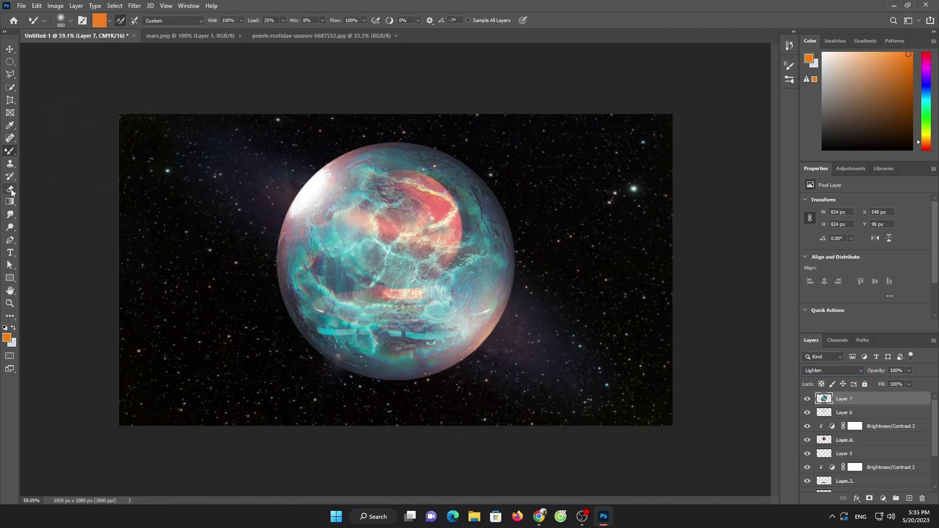
# - Erase the bubble texture over Mars and the saucer with the eraser at 88% flow
pyautogui.click(10, 189)
pyautogui.click(393, 241)
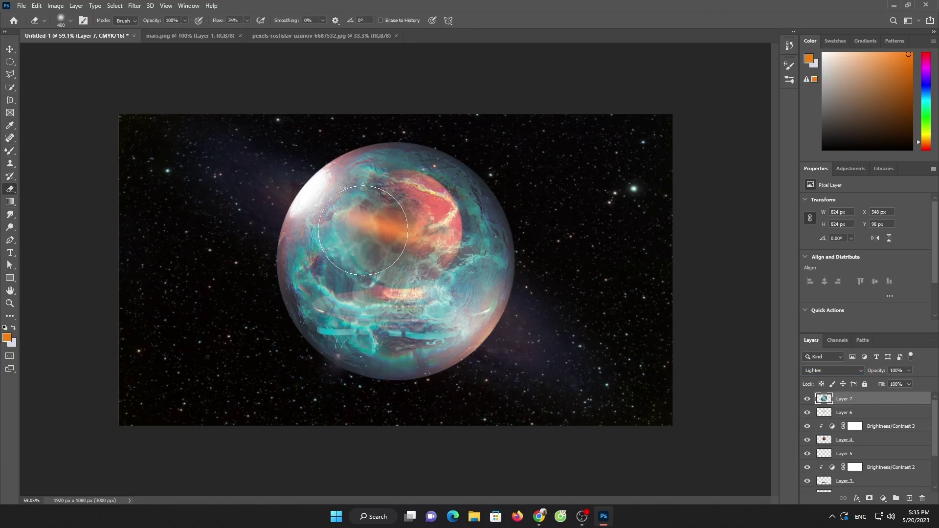
pyautogui.moveTo(257, 33); pyautogui.dragTo(253, 34)
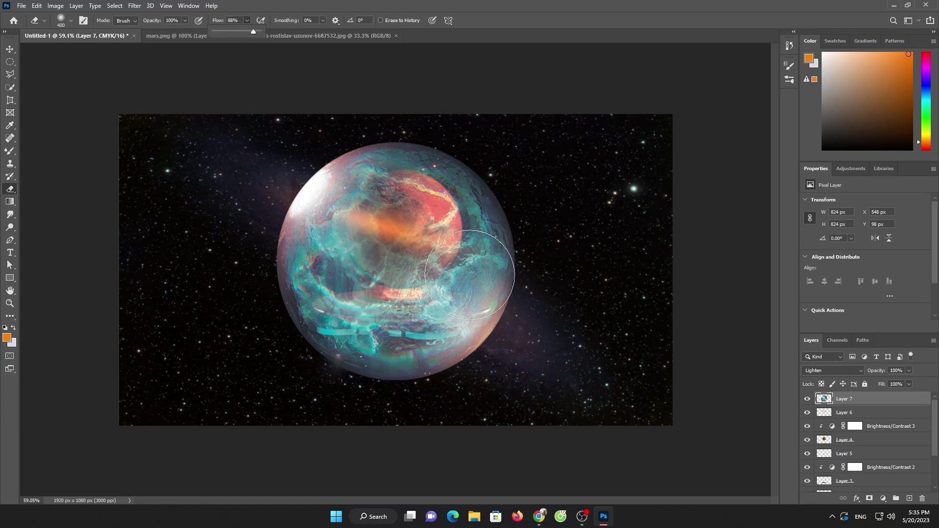
pyautogui.moveTo(430, 264)
pyautogui.mouseDown()
pyautogui.moveTo(391, 224)
pyautogui.moveTo(350, 289)
pyautogui.moveTo(357, 262)
pyautogui.moveTo(360, 293)
pyautogui.moveTo(383, 315)
pyautogui.moveTo(398, 304)
pyautogui.moveTo(373, 335)
pyautogui.moveTo(440, 274)
pyautogui.moveTo(438, 244)
pyautogui.moveTo(401, 201)
pyautogui.moveTo(335, 283)
pyautogui.moveTo(349, 289)
pyautogui.mouseUp()
pyautogui.moveTo(393, 314)
pyautogui.mouseDown()
pyautogui.moveTo(440, 307)
pyautogui.moveTo(431, 317)
pyautogui.mouseUp()
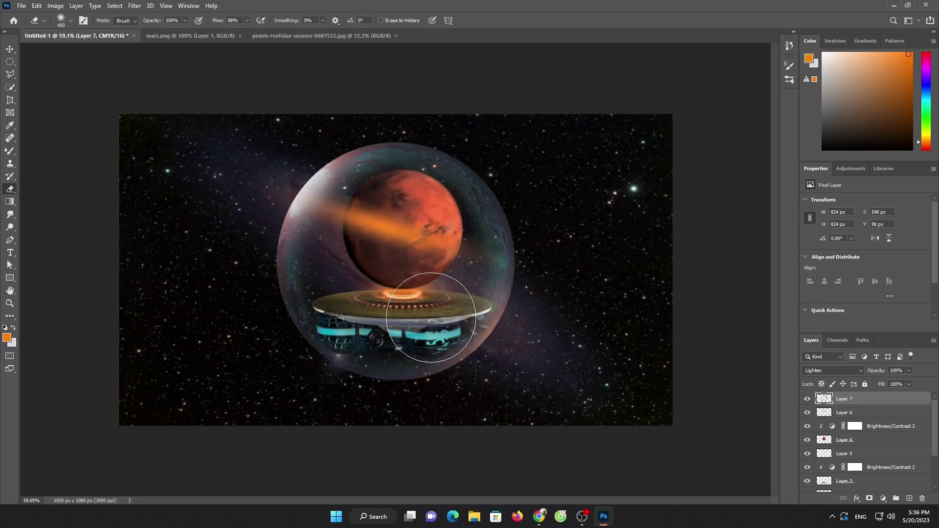
pyautogui.moveTo(427, 242); pyautogui.dragTo(450, 247)
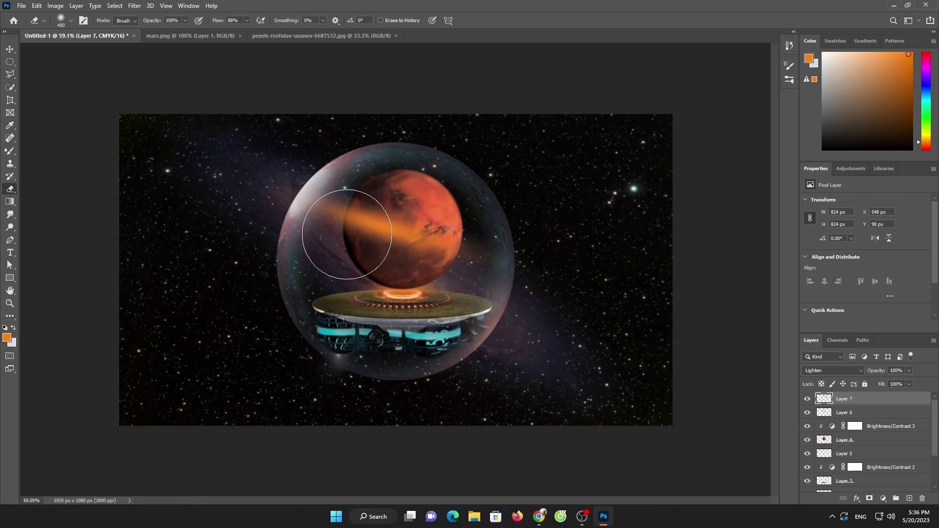
pyautogui.moveTo(336, 236); pyautogui.dragTo(337, 253)
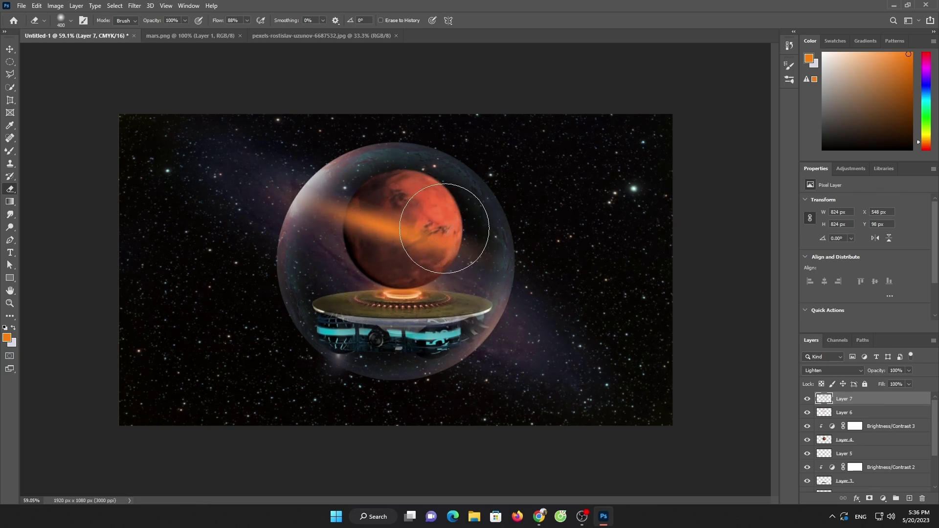
# - Close mars.png and the pexels photo, then bring up the Open dialog
pyautogui.click(215, 36)
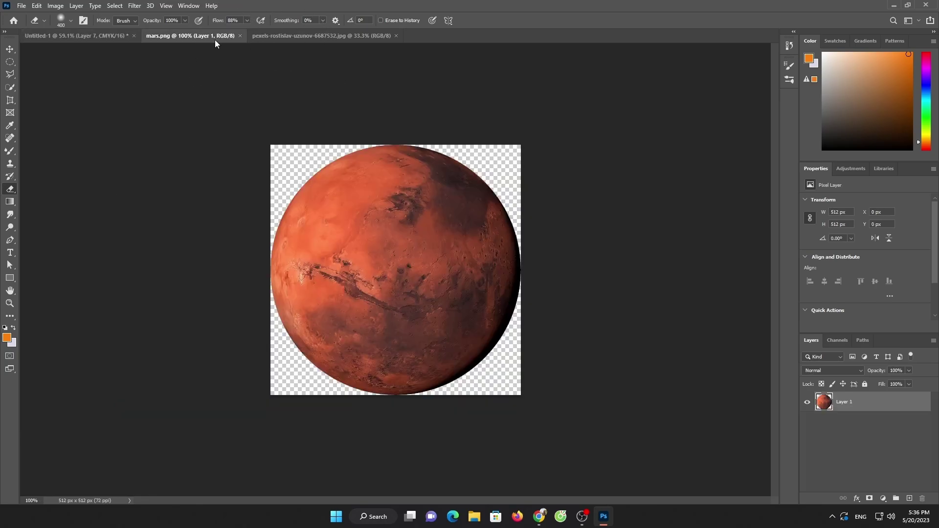
pyautogui.click(240, 36)
pyautogui.click(290, 36)
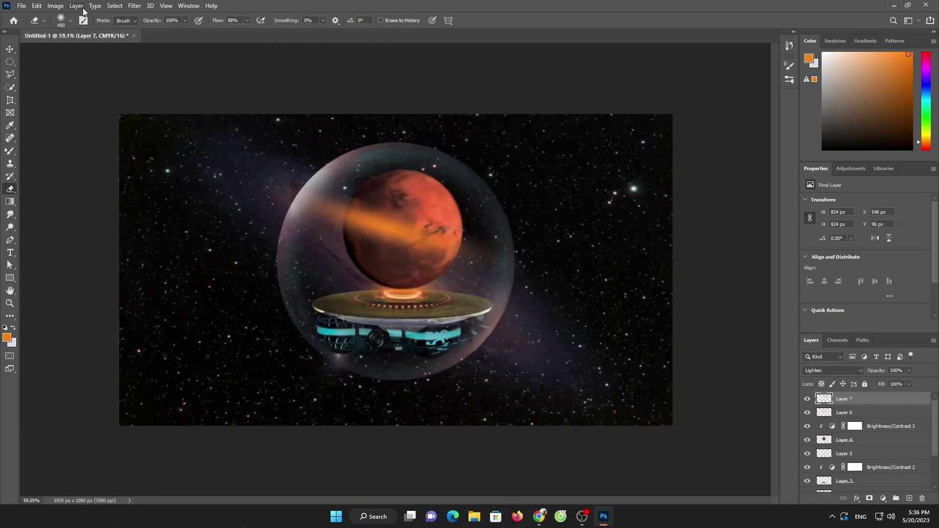
pyautogui.click(19, 6)
pyautogui.click(35, 26)
# - Open 4627977.jpg, Select Subject on the UFO, and move it into the composite
pyautogui.click(288, 172)
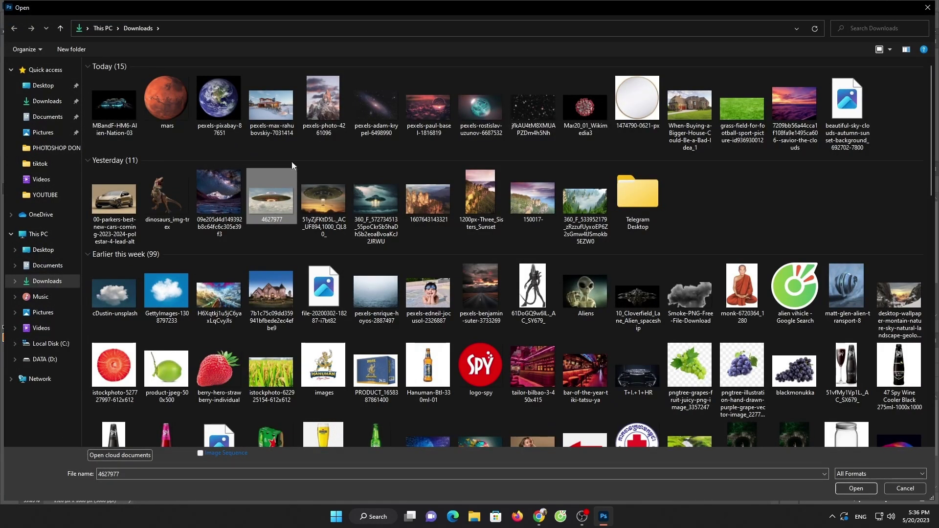
pyautogui.doubleClick(274, 205)
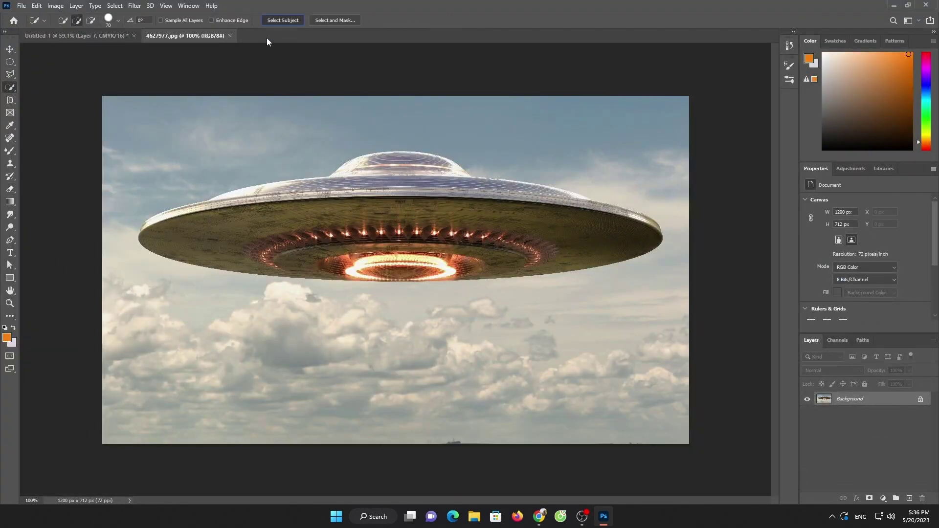
pyautogui.click(282, 20)
pyautogui.press('v')
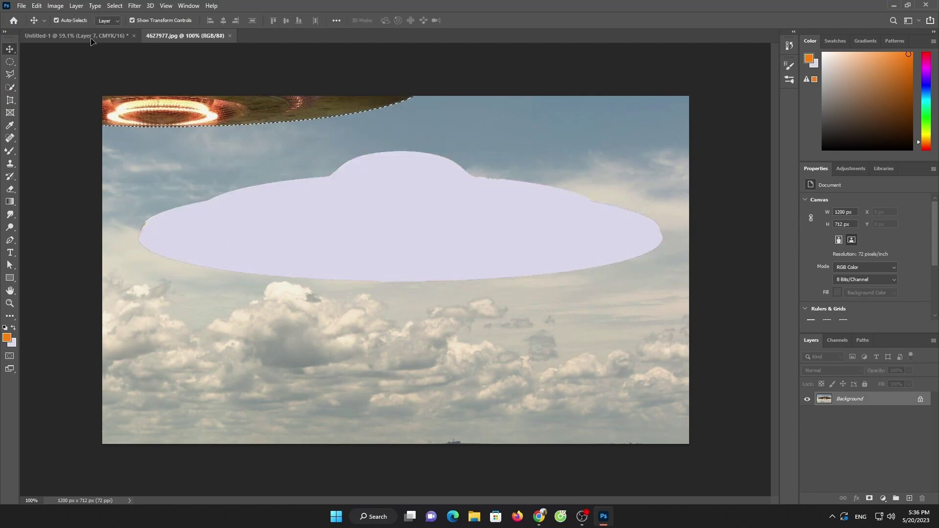
pyautogui.moveTo(294, 205)
pyautogui.mouseDown()
pyautogui.moveTo(180, 244)
pyautogui.moveTo(264, 272)
pyautogui.mouseUp()
# - Tilt the UFO about 32°, shrink it and place it at lower left
pyautogui.moveTo(379, 353); pyautogui.dragTo(372, 259)
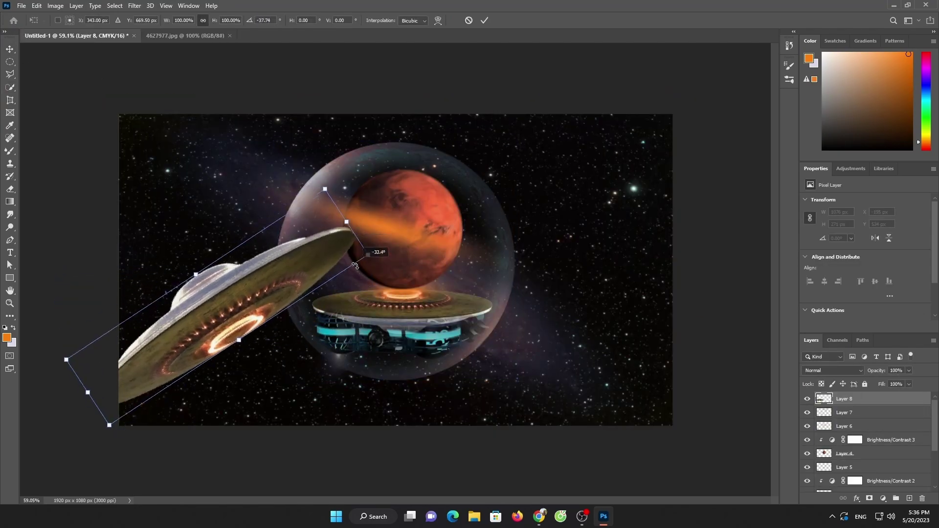
pyautogui.moveTo(350, 230)
pyautogui.mouseDown()
pyautogui.moveTo(203, 324)
pyautogui.moveTo(252, 331)
pyautogui.mouseUp()
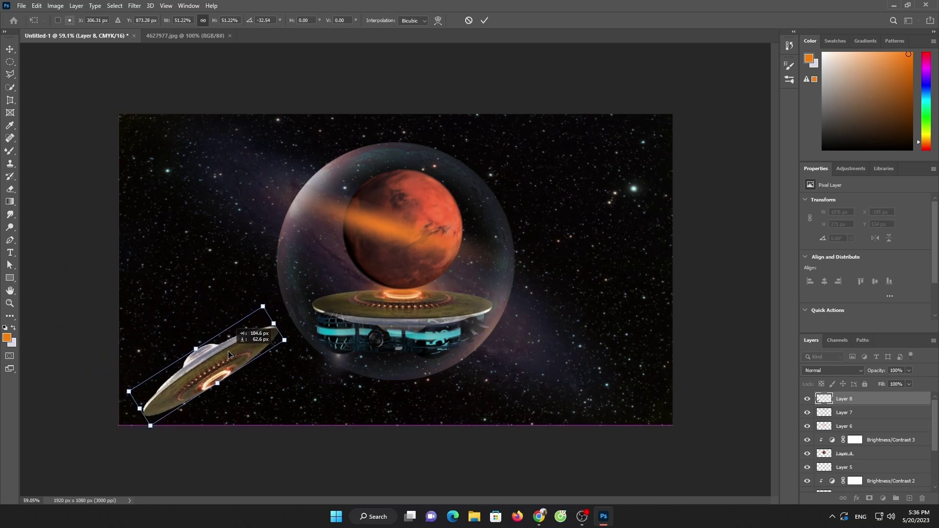
pyautogui.click(483, 21)
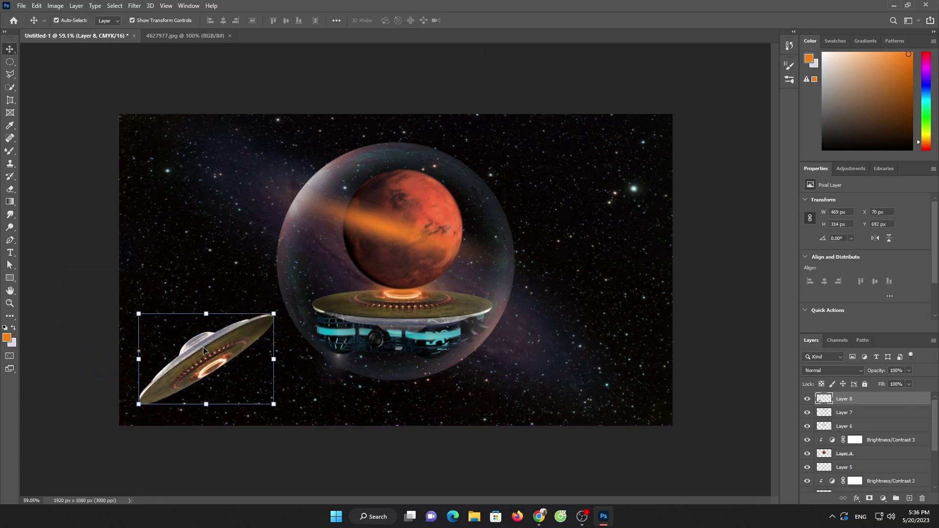
# - Duplicate the UFO twice onto the right side, shrinking the upper-right copy
pyautogui.hotkey('ctrl', 'j')
pyautogui.moveTo(205, 348)
pyautogui.mouseDown()
pyautogui.moveTo(605, 271)
pyautogui.moveTo(591, 294)
pyautogui.moveTo(589, 195)
pyautogui.mouseUp()
pyautogui.hotkey('ctrl', 'j')
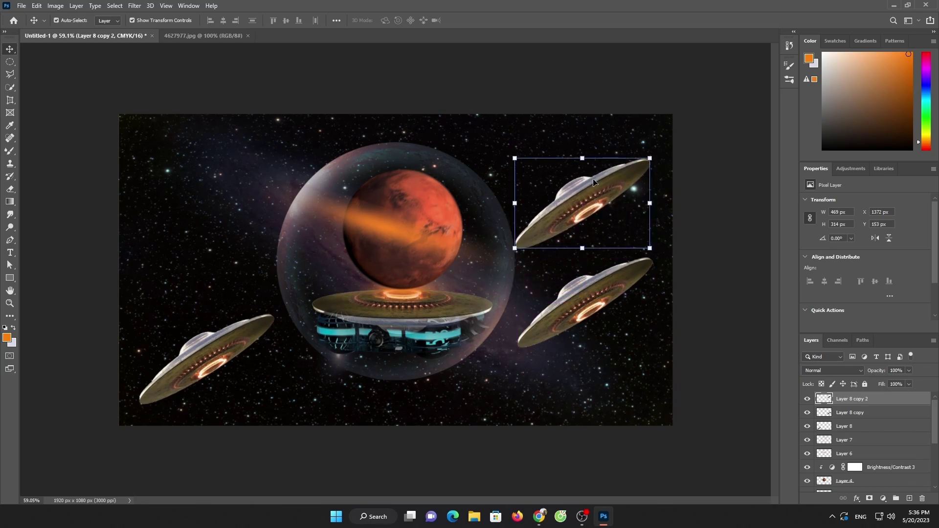
pyautogui.click(581, 158)
pyautogui.moveTo(581, 158); pyautogui.dragTo(582, 188)
pyautogui.click(483, 20)
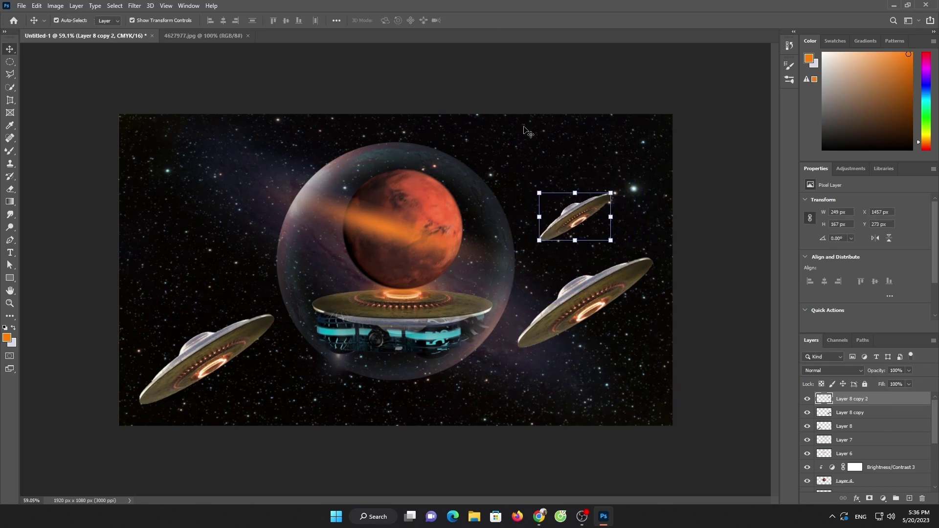
# - Shrink the lower-right UFO copy to about 46% and add an empty layer above Layer 8
pyautogui.click(581, 305)
pyautogui.hotkey('ctrl', 't')
pyautogui.moveTo(652, 257)
pyautogui.mouseDown()
pyautogui.moveTo(613, 306)
pyautogui.moveTo(575, 314)
pyautogui.mouseUp()
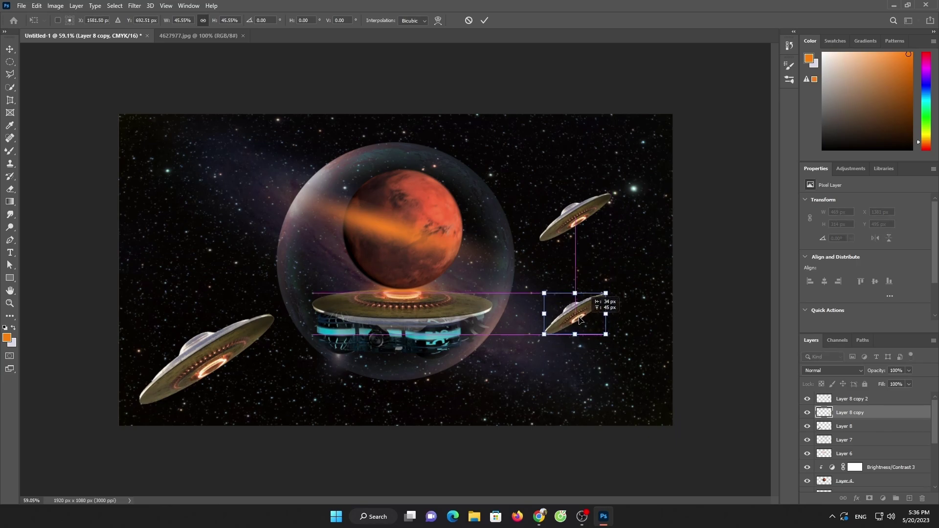
pyautogui.click(484, 20)
pyautogui.click(867, 425)
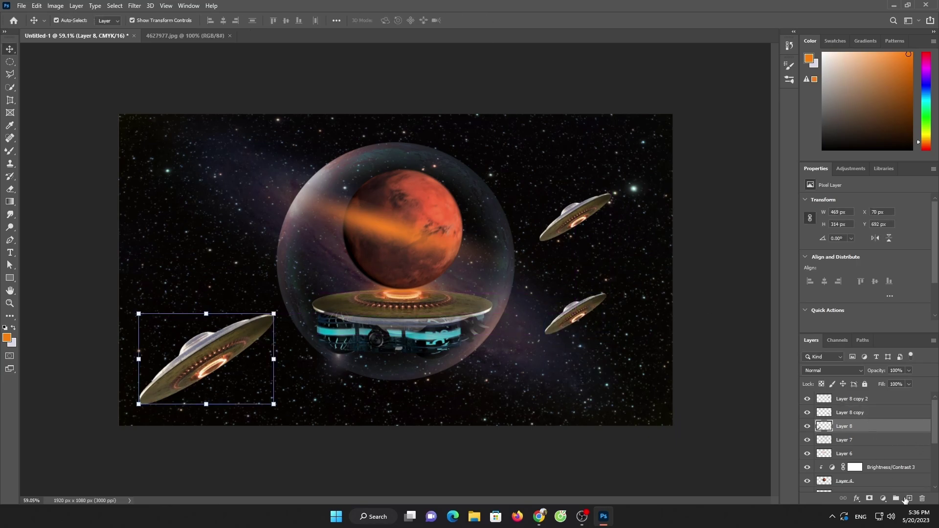
pyautogui.click(909, 498)
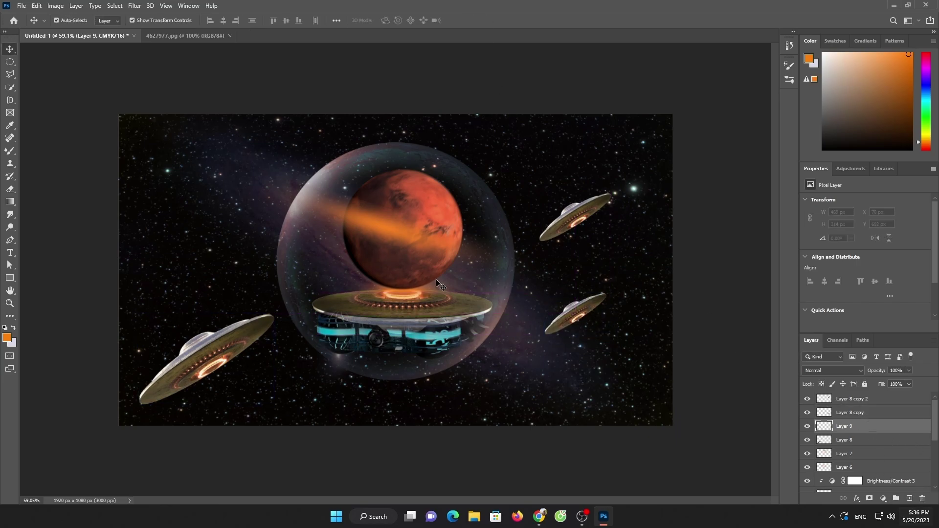
# - Paint a soft orange glow on Layer 9, then shrink it and stretch it taller and wider
pyautogui.click(14, 153)
pyautogui.click(195, 230)
pyautogui.click(8, 51)
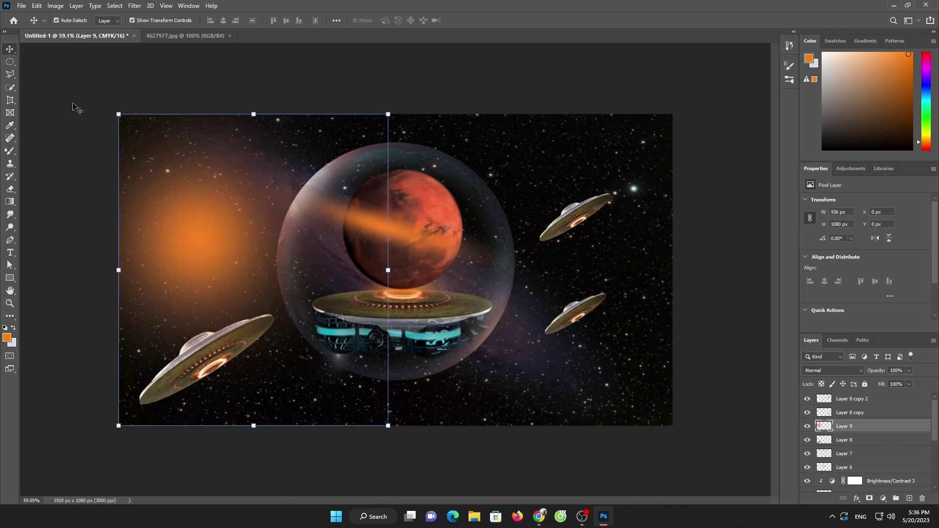
pyautogui.moveTo(253, 112)
pyautogui.mouseDown()
pyautogui.moveTo(248, 385)
pyautogui.moveTo(351, 412)
pyautogui.mouseUp()
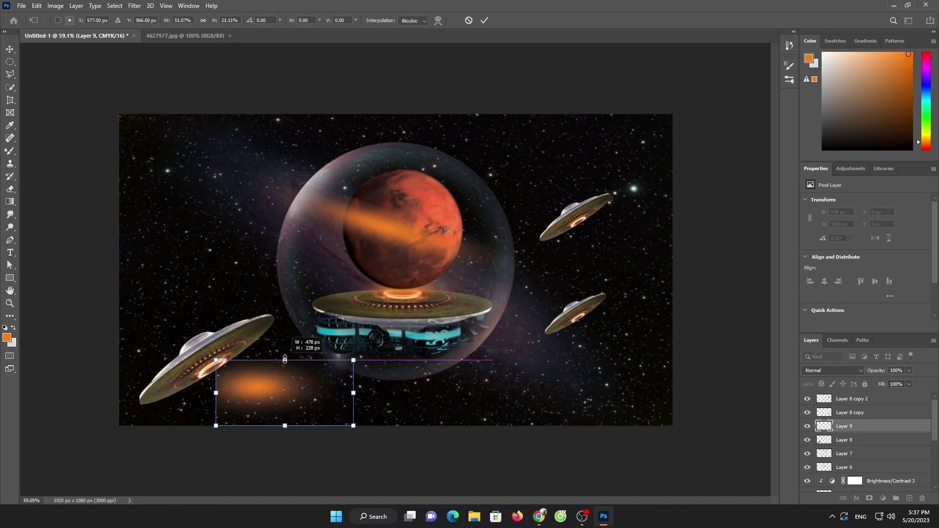
pyautogui.moveTo(281, 379); pyautogui.dragTo(283, 338)
pyautogui.moveTo(353, 392)
pyautogui.mouseDown()
pyautogui.moveTo(397, 392)
pyautogui.moveTo(407, 374)
pyautogui.mouseUp()
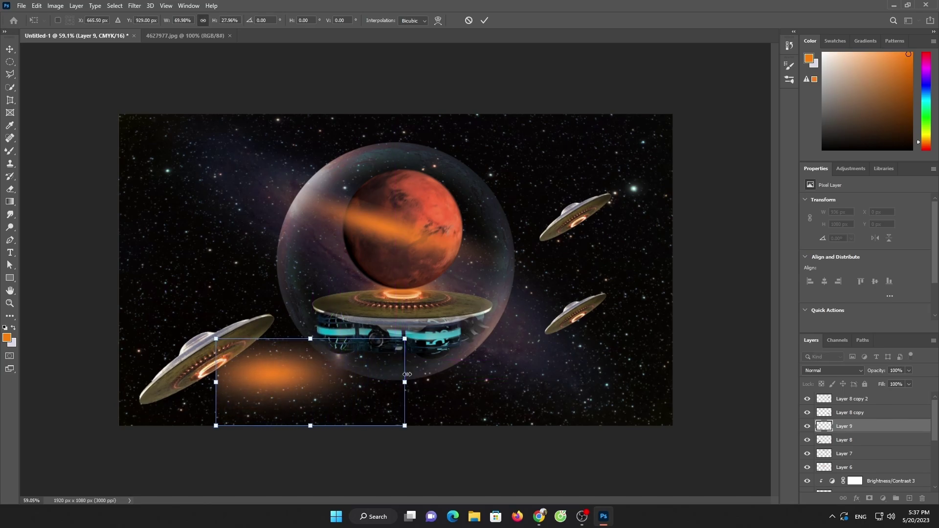
pyautogui.click(484, 20)
# - Rotate the glow about 52 degrees and place it as a beam under the lower-left UFO
pyautogui.moveTo(410, 432); pyautogui.dragTo(332, 484)
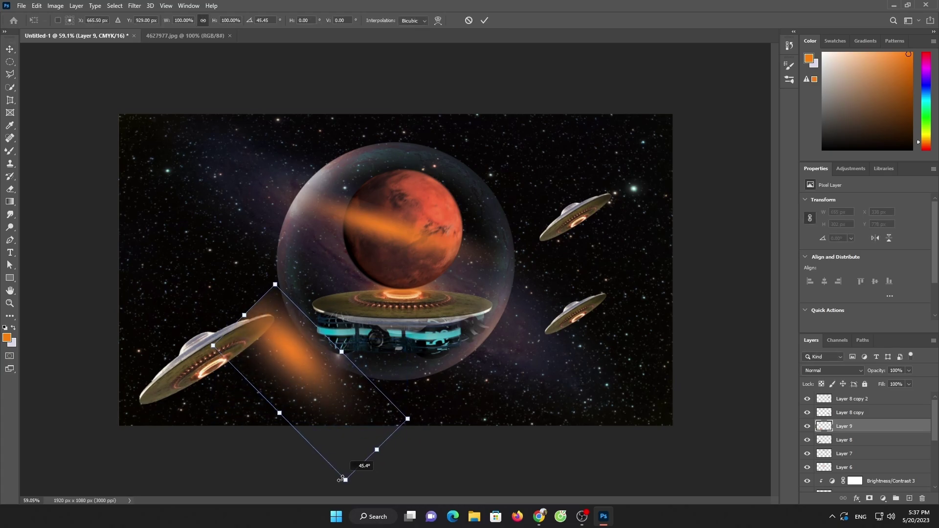
pyautogui.moveTo(320, 369); pyautogui.dragTo(262, 424)
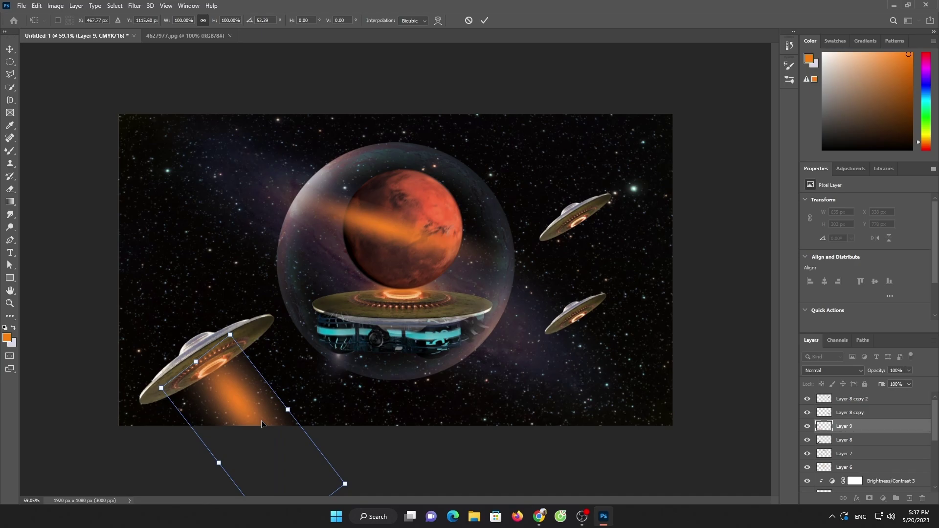
pyautogui.click(484, 20)
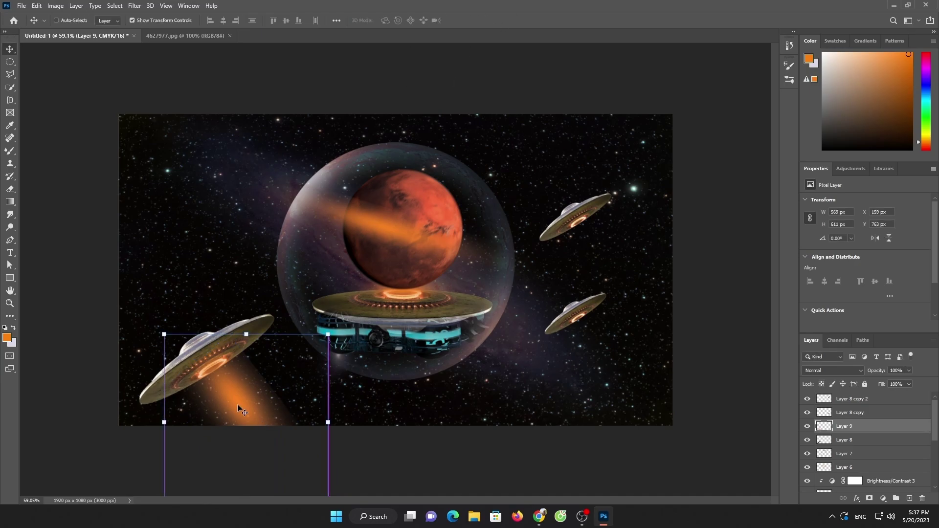
# - Copy the beam to the upper-right UFO at ~76% scale, then copy it to the lower-right UFO
pyautogui.moveTo(239, 409); pyautogui.dragTo(607, 273)
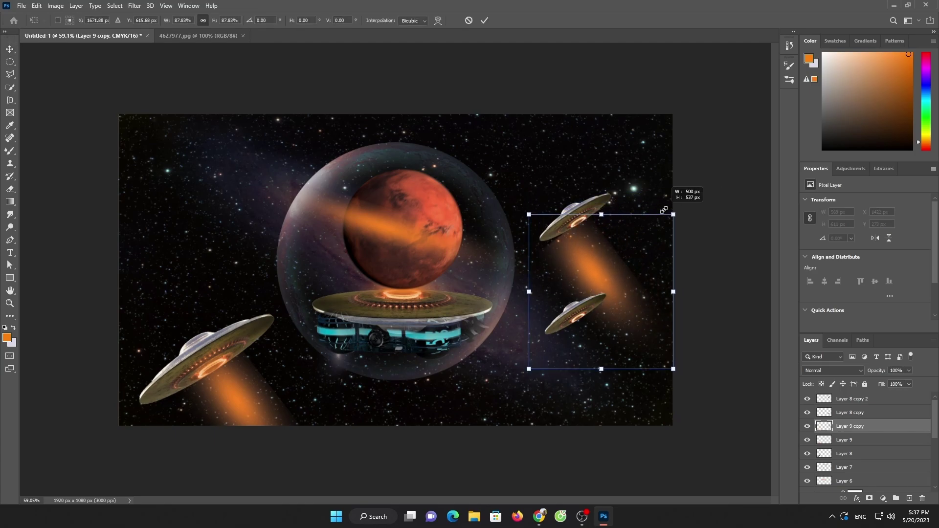
pyautogui.moveTo(692, 196); pyautogui.dragTo(652, 235)
pyautogui.moveTo(596, 264); pyautogui.dragTo(610, 224)
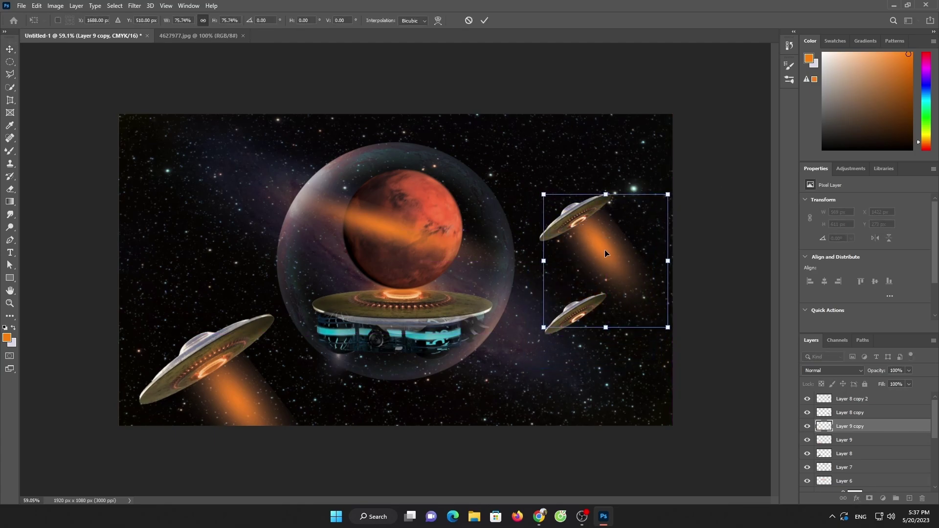
pyautogui.click(484, 21)
pyautogui.moveTo(602, 251); pyautogui.dragTo(603, 356)
# - Apply a -52° Motion Blur to each of the three UFO layers
pyautogui.click(204, 355)
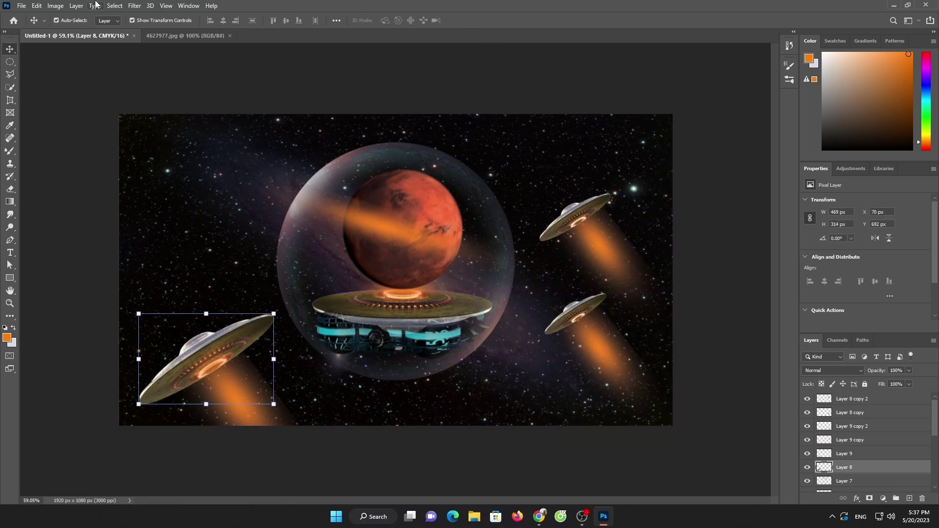
pyautogui.click(128, 6)
pyautogui.moveTo(169, 131)
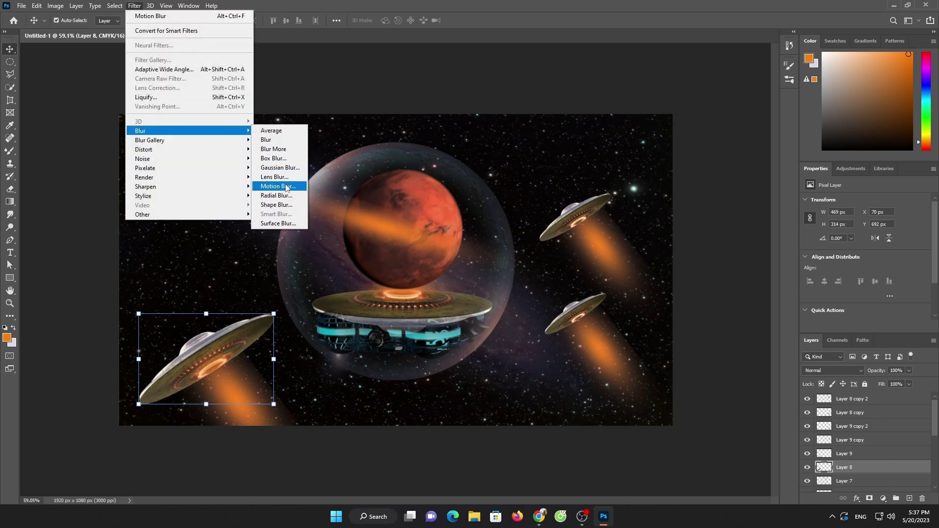
pyautogui.click(278, 187)
pyautogui.click(233, 112)
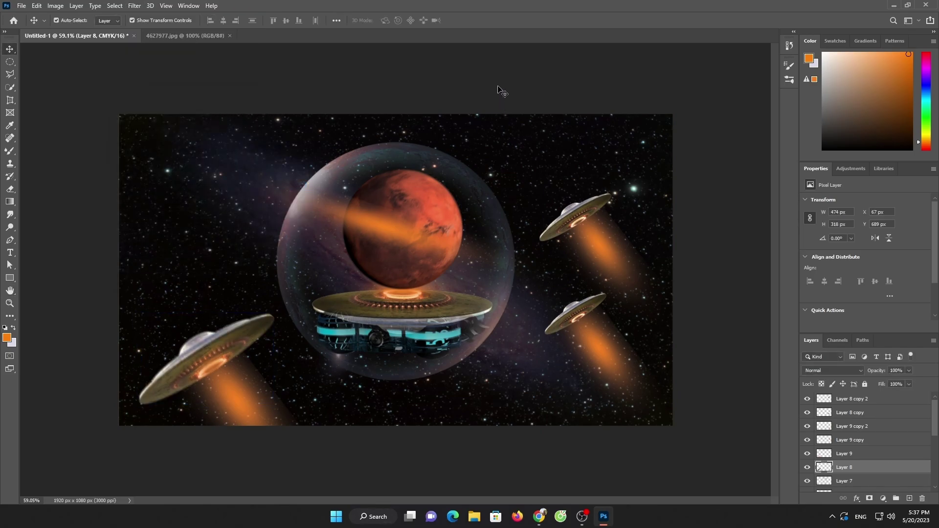
pyautogui.click(580, 212)
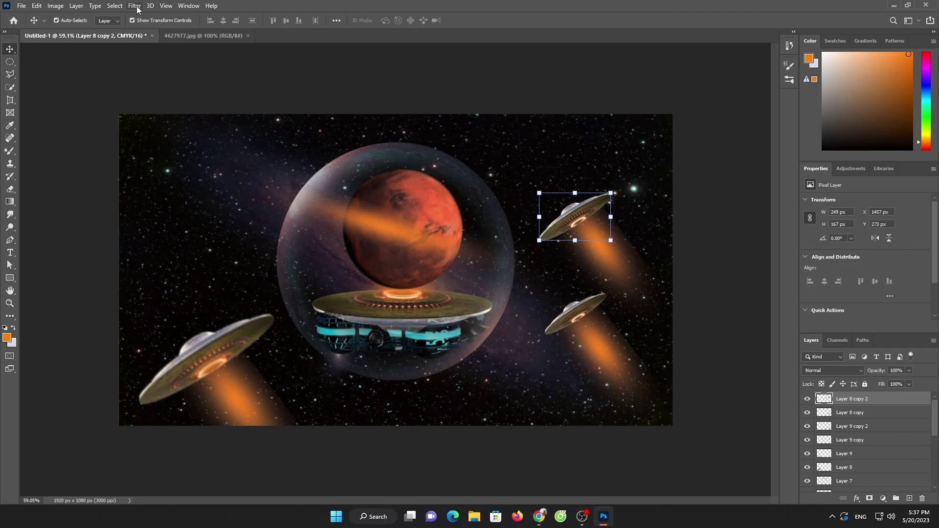
pyautogui.click(134, 5)
pyautogui.moveTo(188, 131)
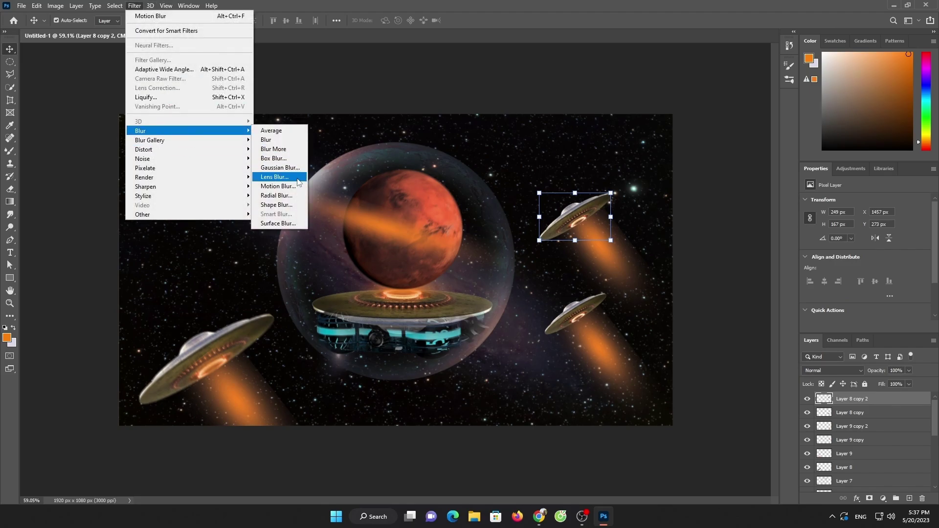
pyautogui.click(281, 187)
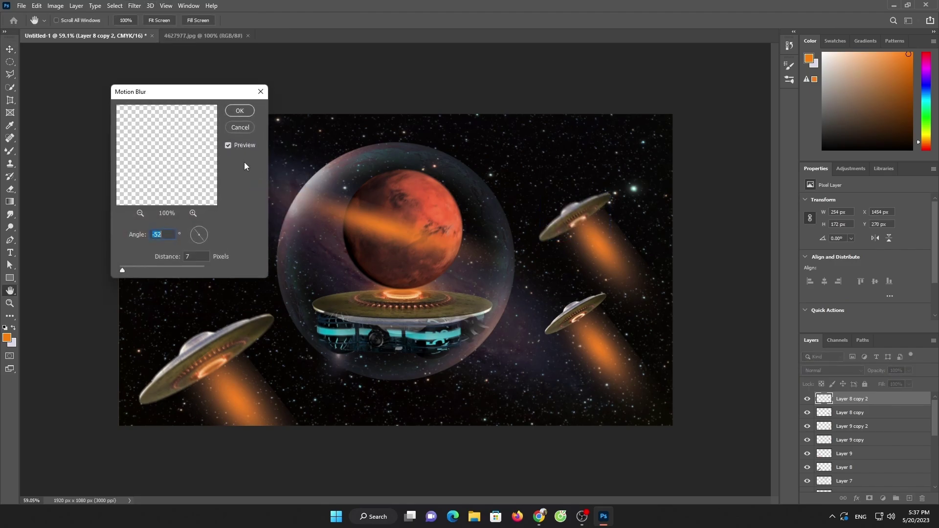
pyautogui.click(238, 110)
pyautogui.press('v')
pyautogui.click(565, 303)
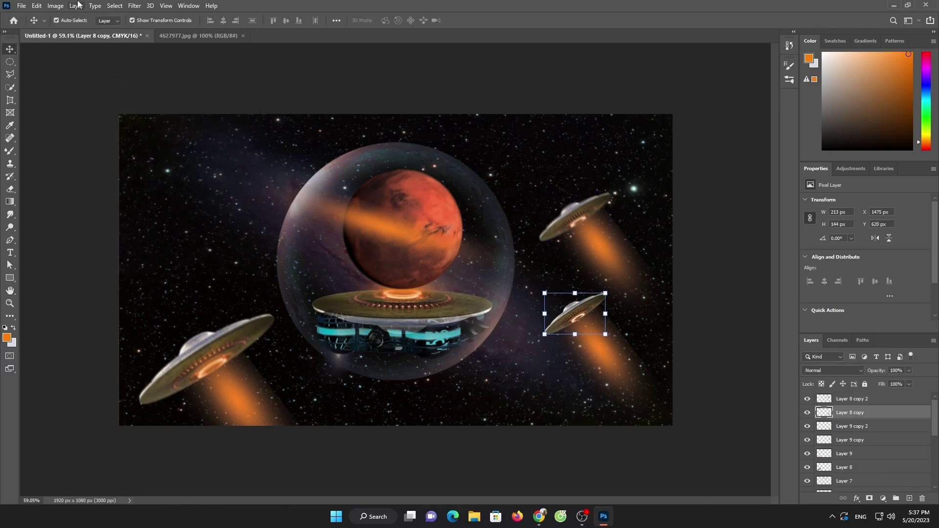
pyautogui.click(133, 6)
pyautogui.moveTo(187, 130)
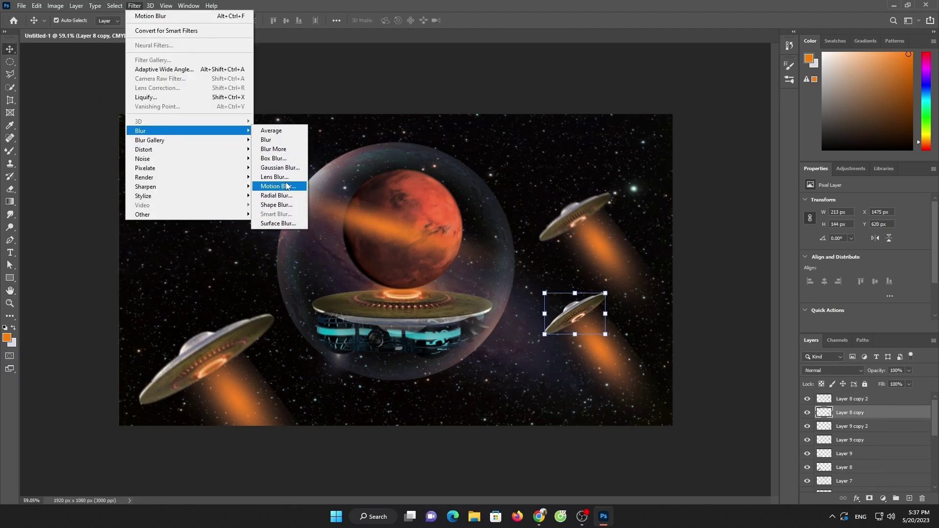
pyautogui.click(286, 185)
pyautogui.click(240, 111)
# - Smear the upper-right UFO's beam into a long streak with a larger Motion Blur distance
pyautogui.click(596, 242)
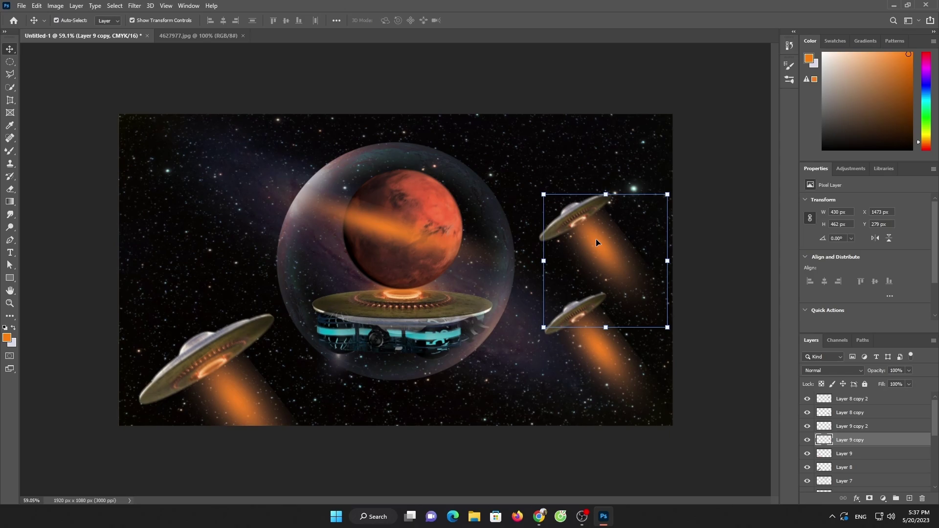
pyautogui.click(116, 5)
pyautogui.click(136, 6)
pyautogui.click(286, 187)
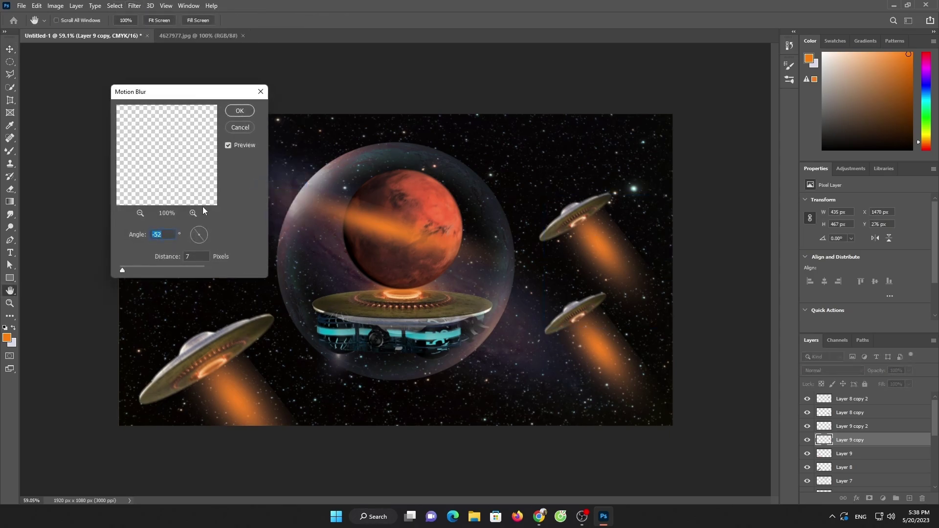
pyautogui.moveTo(163, 257)
pyautogui.mouseDown()
pyautogui.moveTo(201, 272)
pyautogui.moveTo(160, 270)
pyautogui.mouseUp()
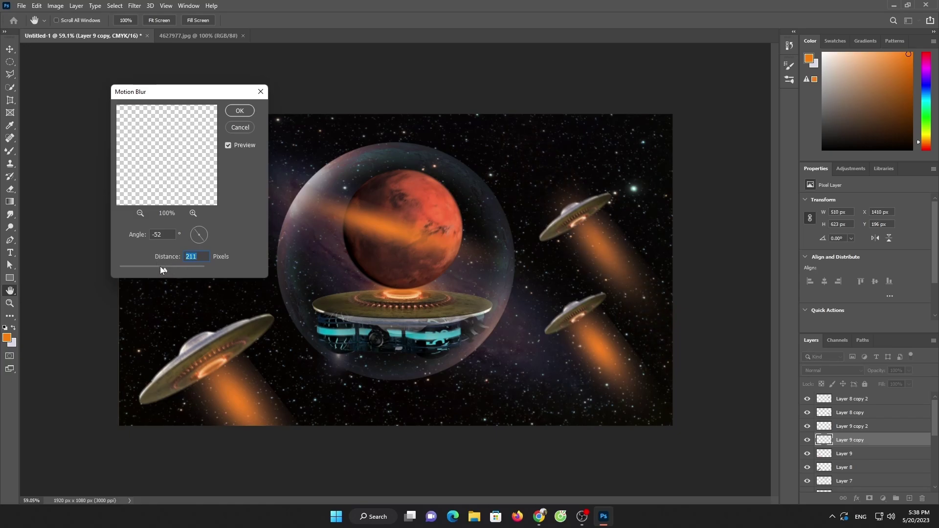
pyautogui.click(249, 110)
pyautogui.press('v')
# - Apply the streaking Motion Blur to the lower-right and bottom-left beams
pyautogui.click(615, 370)
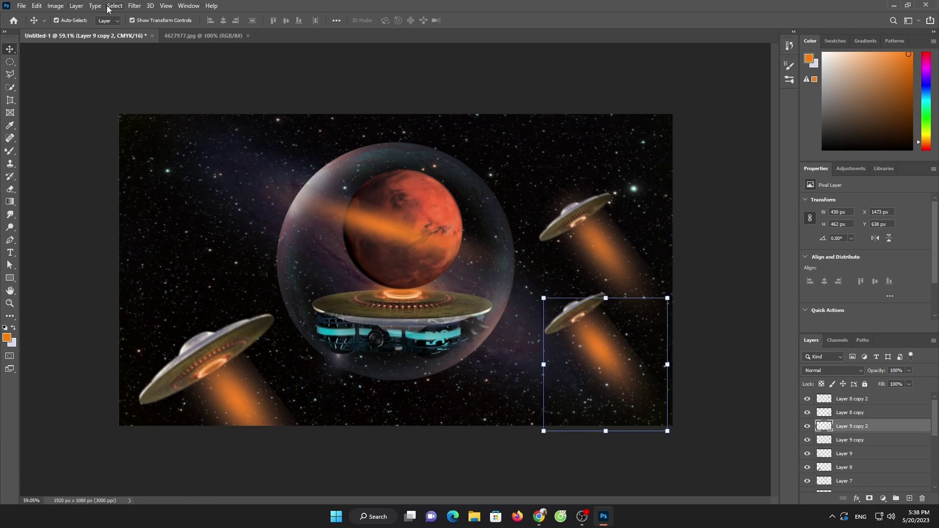
pyautogui.click(134, 6)
pyautogui.moveTo(187, 131)
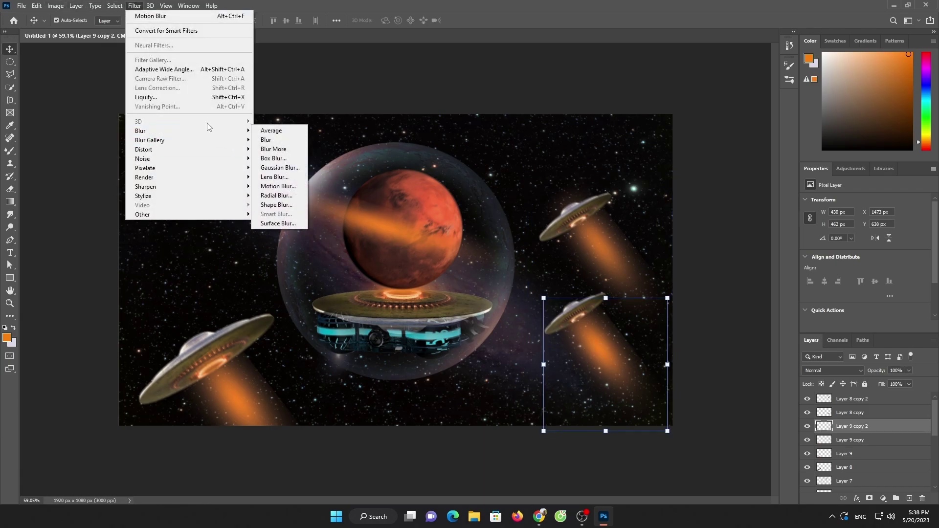
pyautogui.click(278, 186)
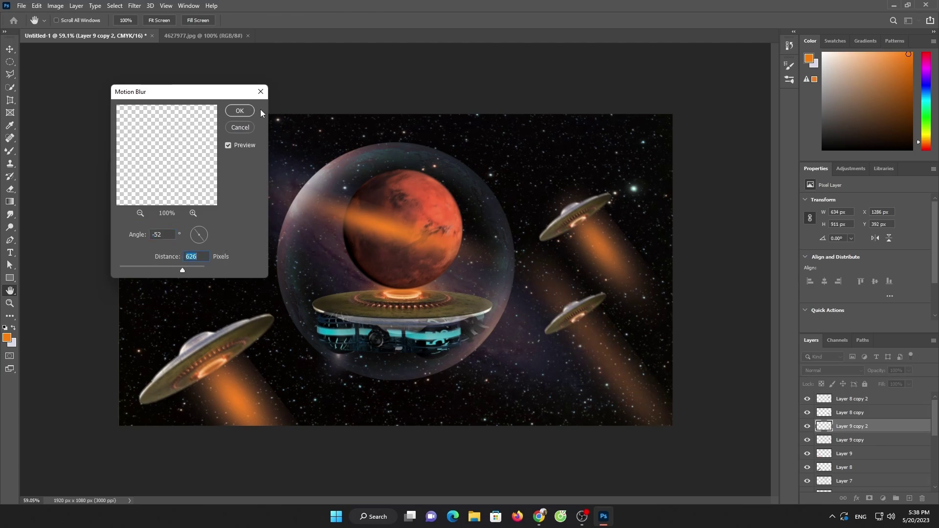
pyautogui.click(240, 111)
pyautogui.click(230, 387)
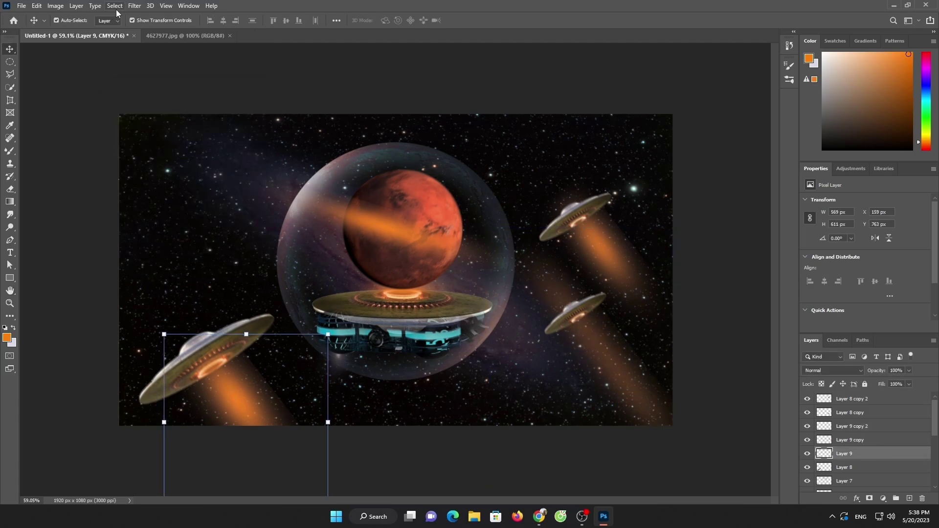
pyautogui.click(135, 6)
pyautogui.moveTo(188, 131)
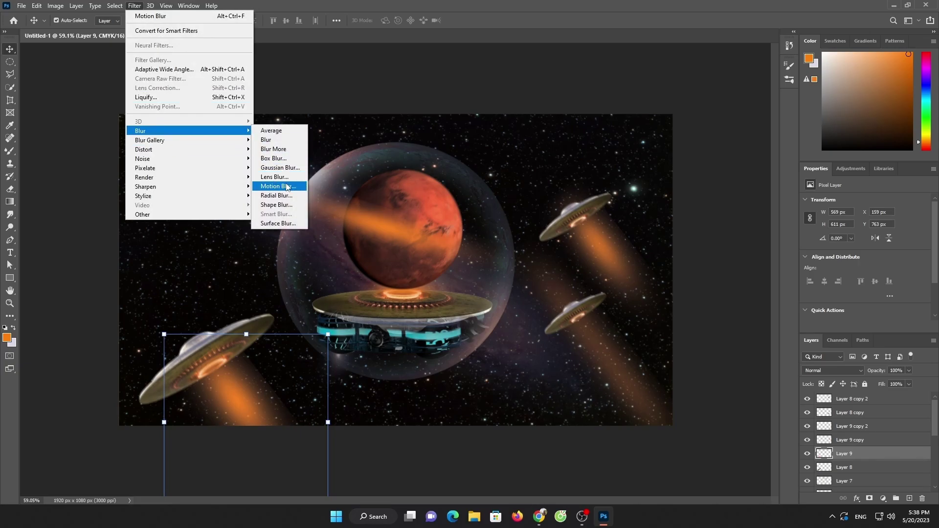
pyautogui.click(287, 187)
pyautogui.click(240, 127)
pyautogui.click(394, 115)
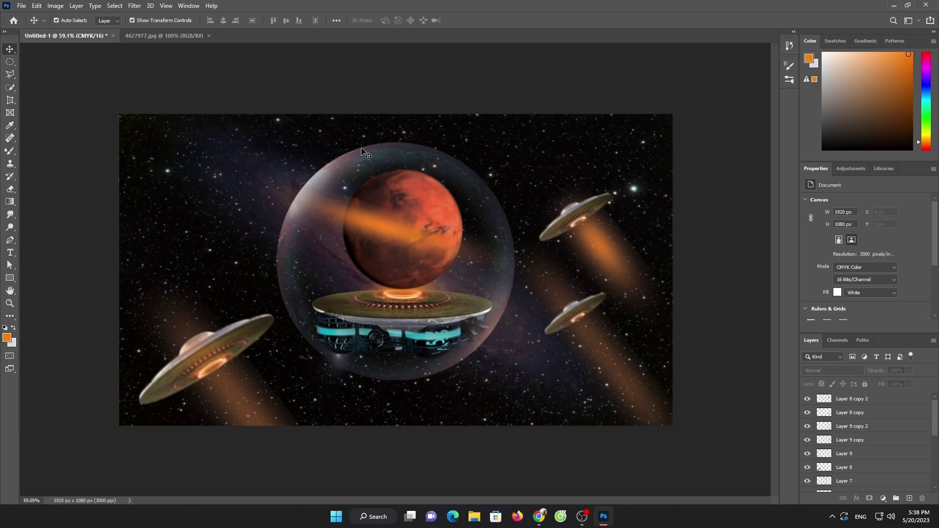
# - Add a Brightness/Contrast layer (brightness 48, contrast 45), then a Hue/Saturation adjustment layer
pyautogui.click(889, 402)
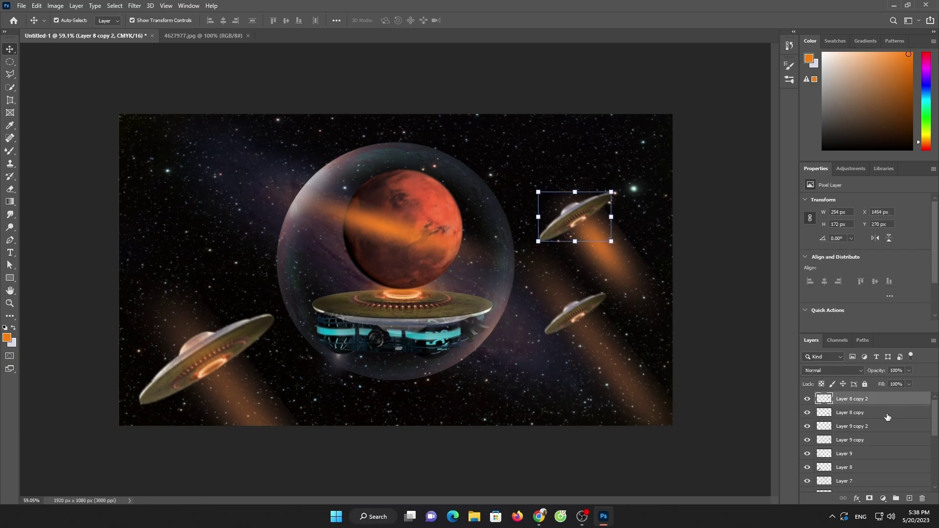
pyautogui.click(905, 499)
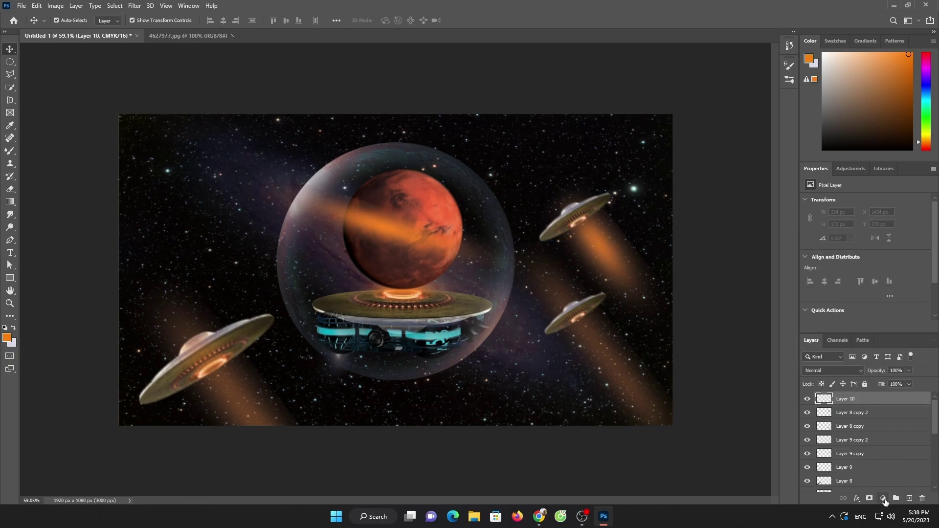
pyautogui.hotkey('ctrl', 'z')
pyautogui.click(883, 498)
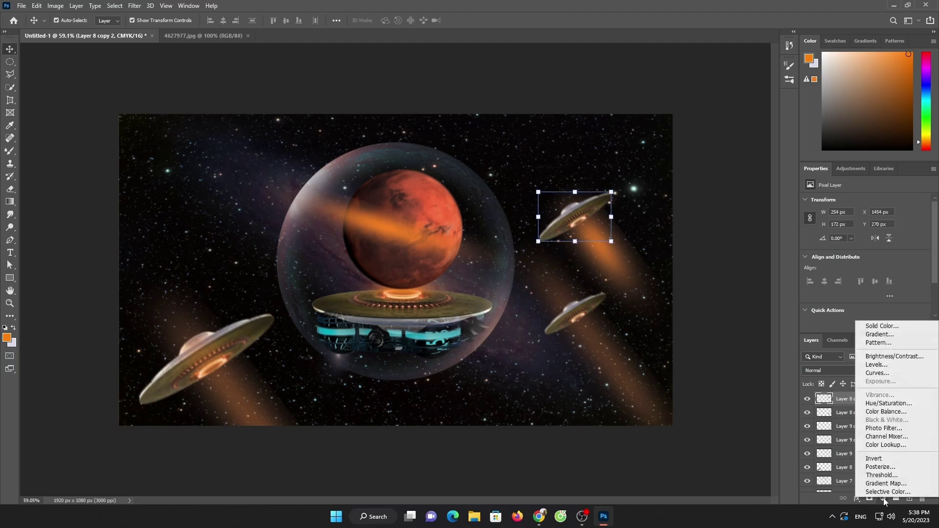
pyautogui.click(879, 356)
pyautogui.moveTo(865, 228); pyautogui.dragTo(883, 228)
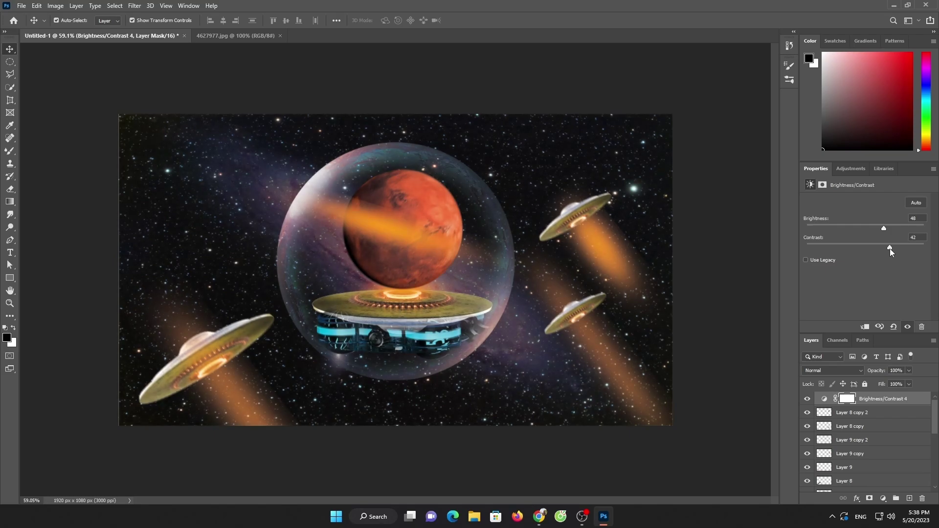
pyautogui.moveTo(890, 249); pyautogui.dragTo(891, 249)
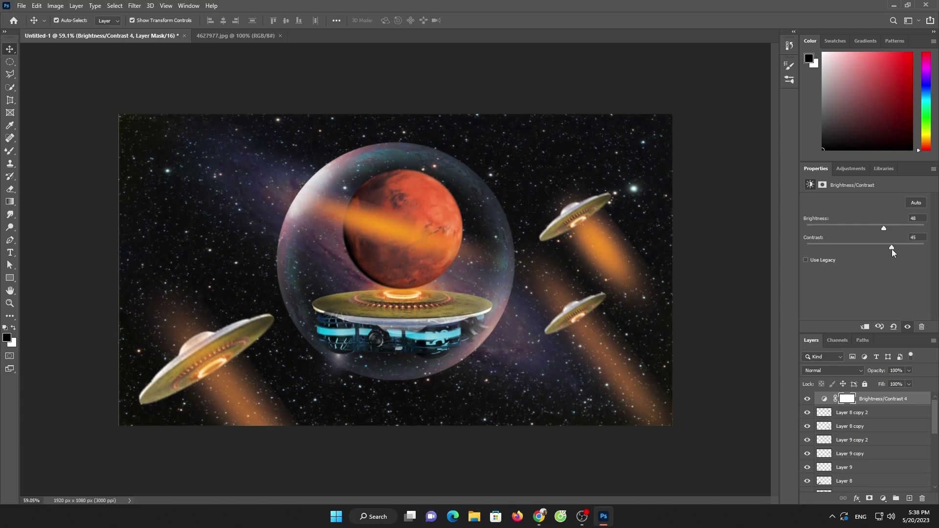
pyautogui.click(882, 498)
pyautogui.click(886, 400)
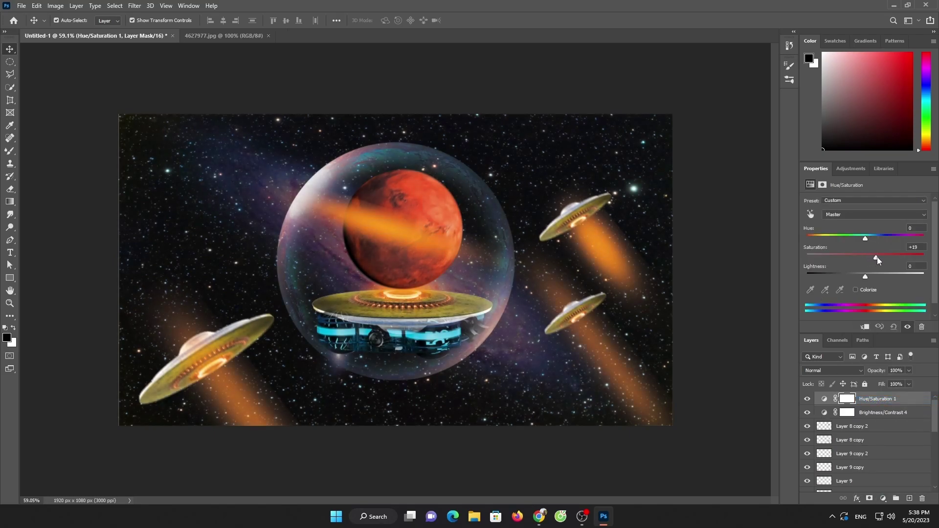